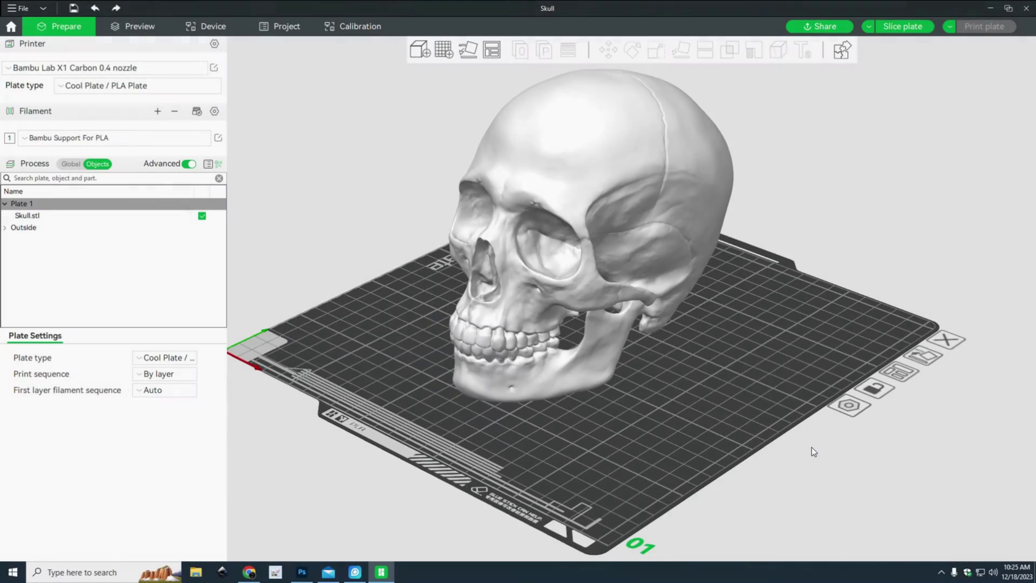
Step: Set the build plate type to Textured PEI Plate
left_click_drag(811, 451, 728, 477)
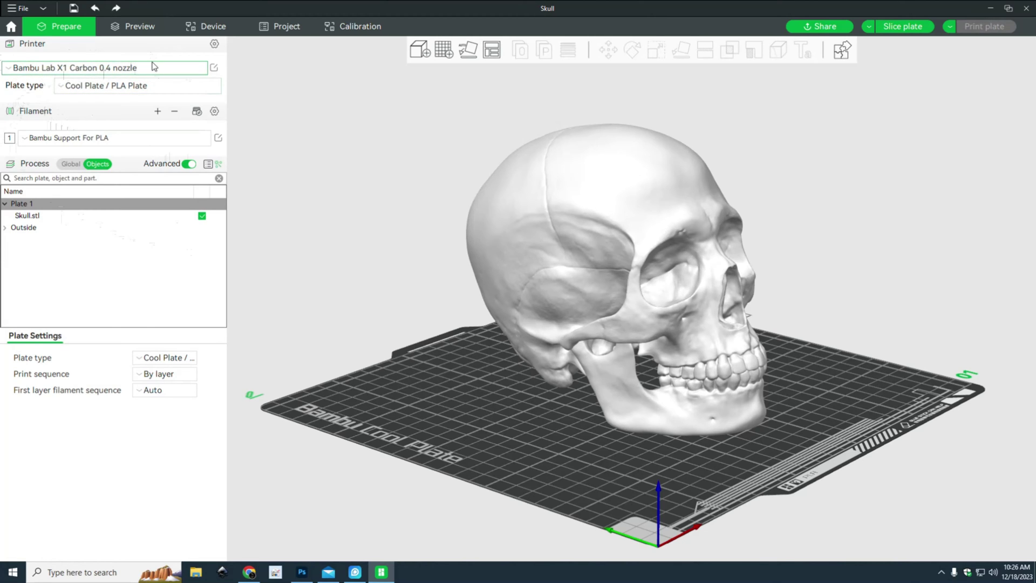
left_click(139, 90)
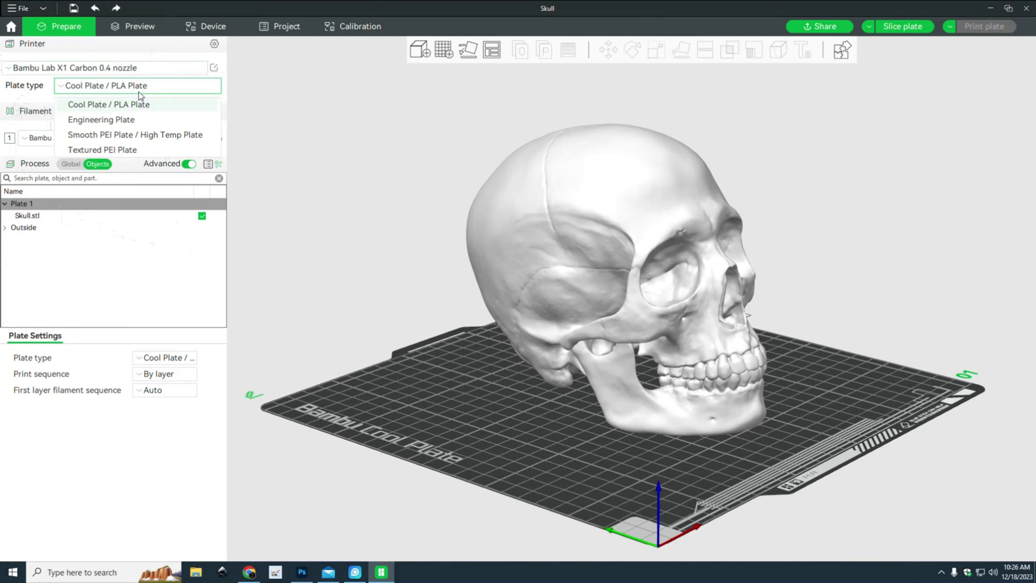
left_click(143, 151)
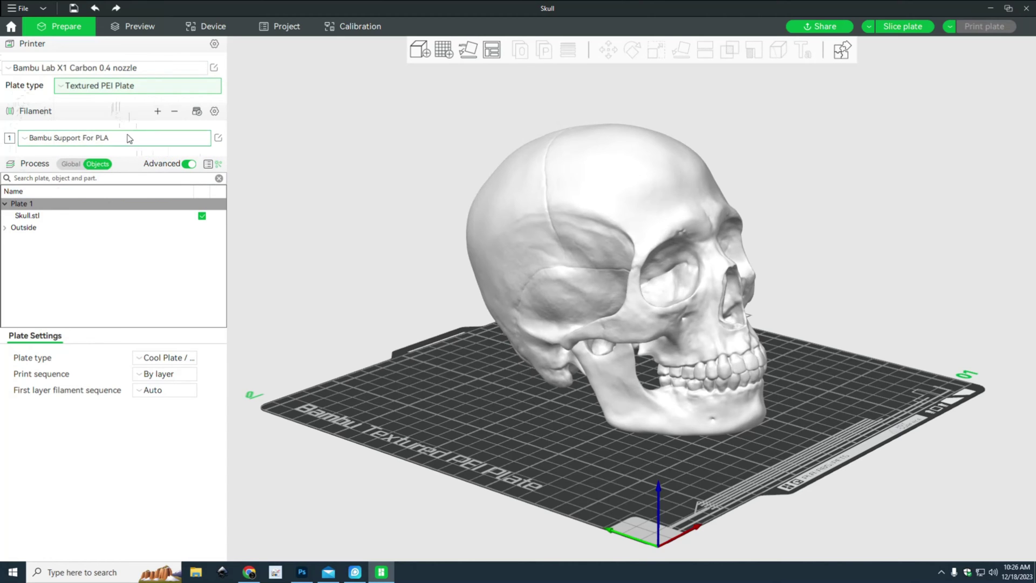
Step: Add three more filaments to the filament list
left_click(158, 112)
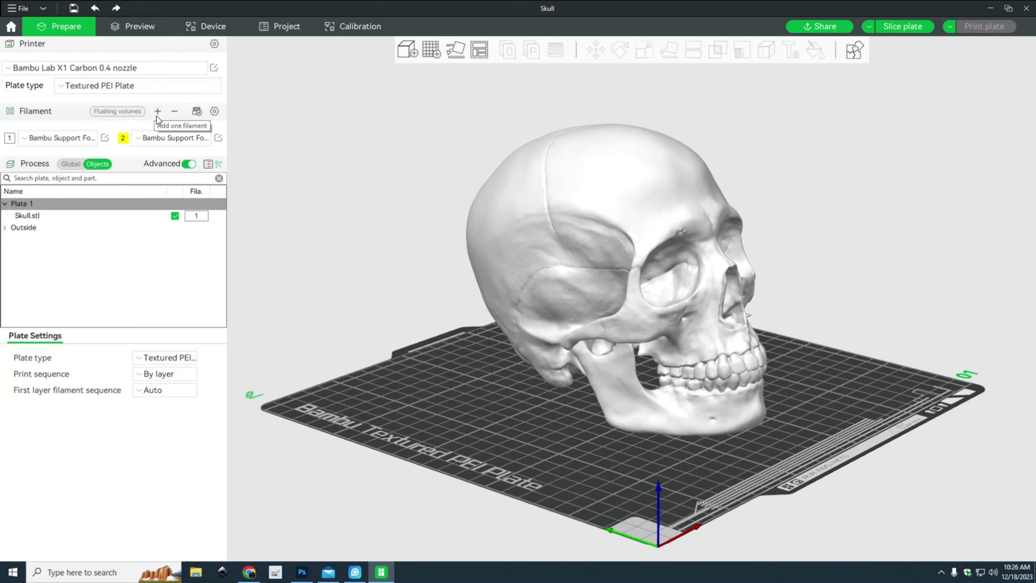
left_click(158, 112)
left_click(158, 112)
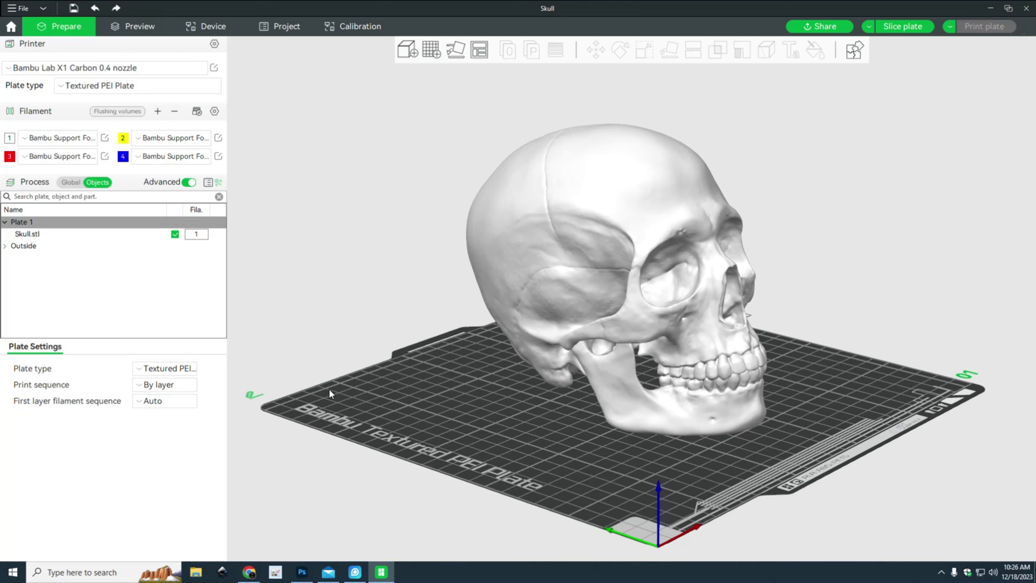
Step: Start color painting on the skull with the Circle brush and red filament 3
left_click_drag(296, 266, 304, 280)
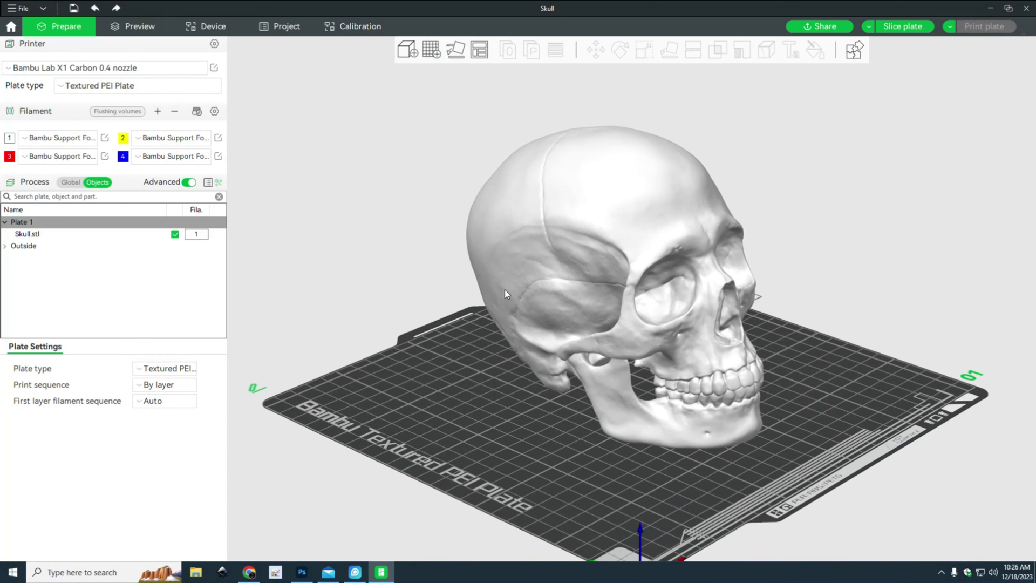
left_click(561, 202)
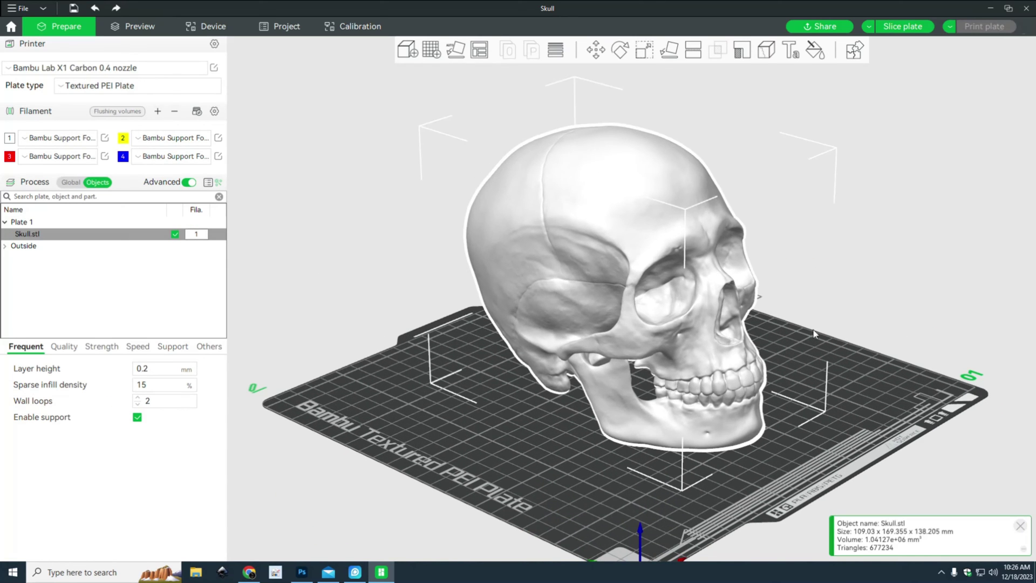
left_click(814, 50)
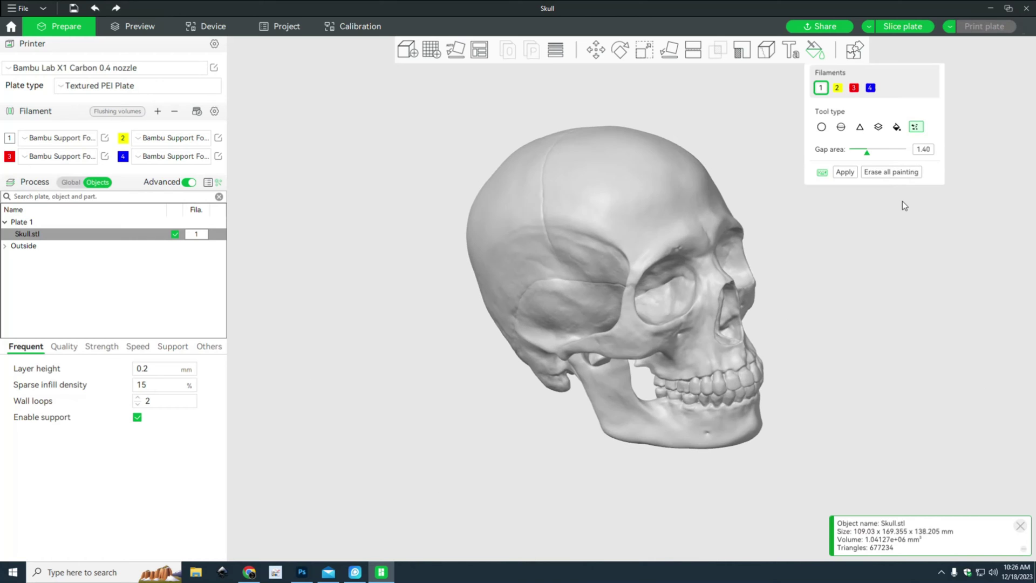
left_click_drag(875, 315, 584, 308)
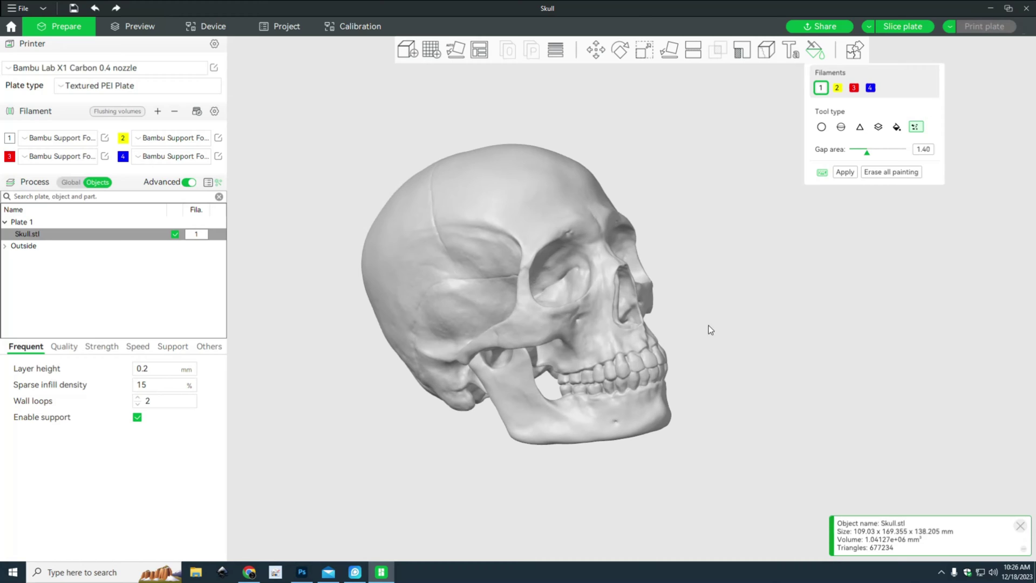
left_click(822, 128)
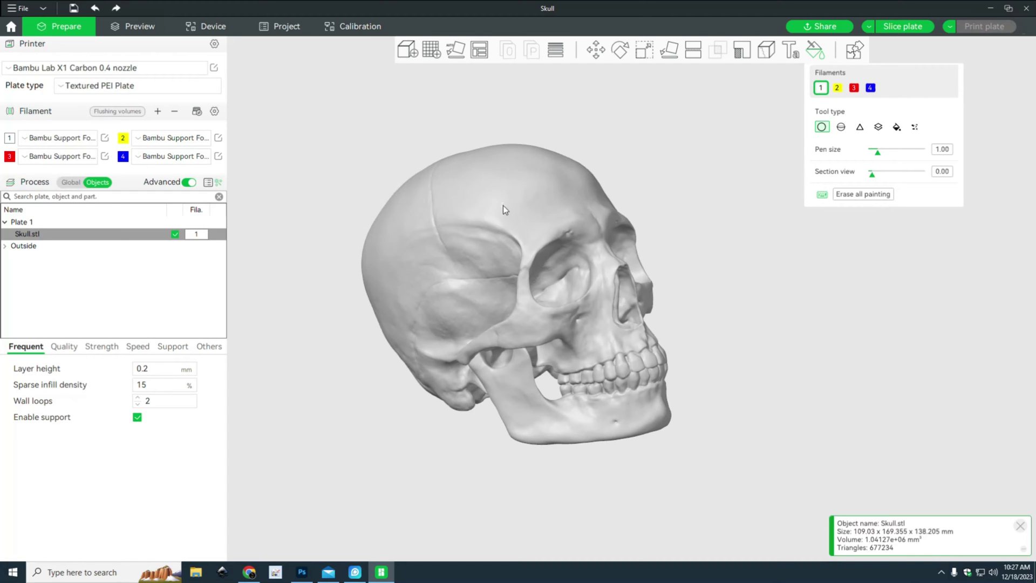
left_click(837, 87)
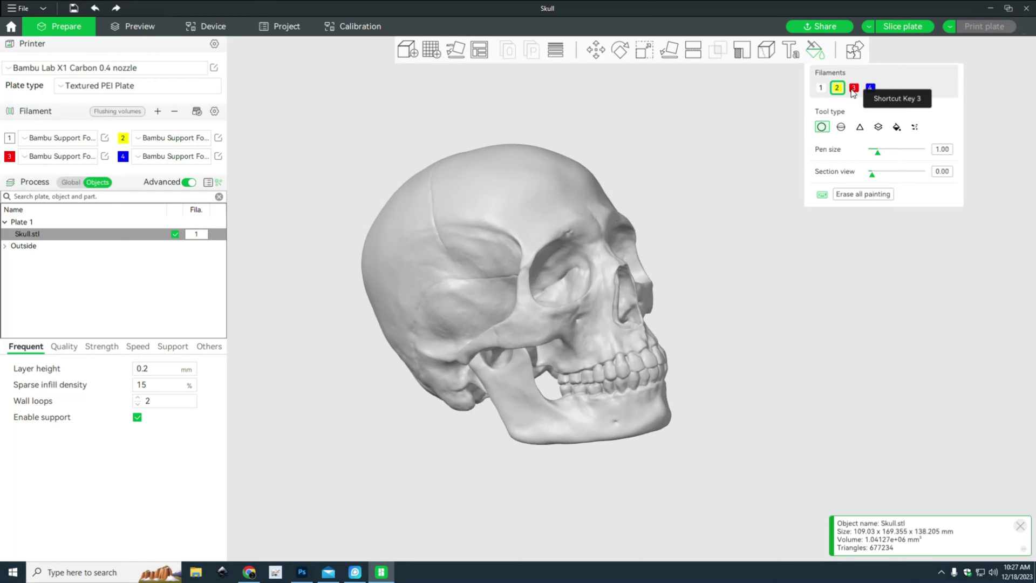
left_click(853, 89)
left_click(870, 90)
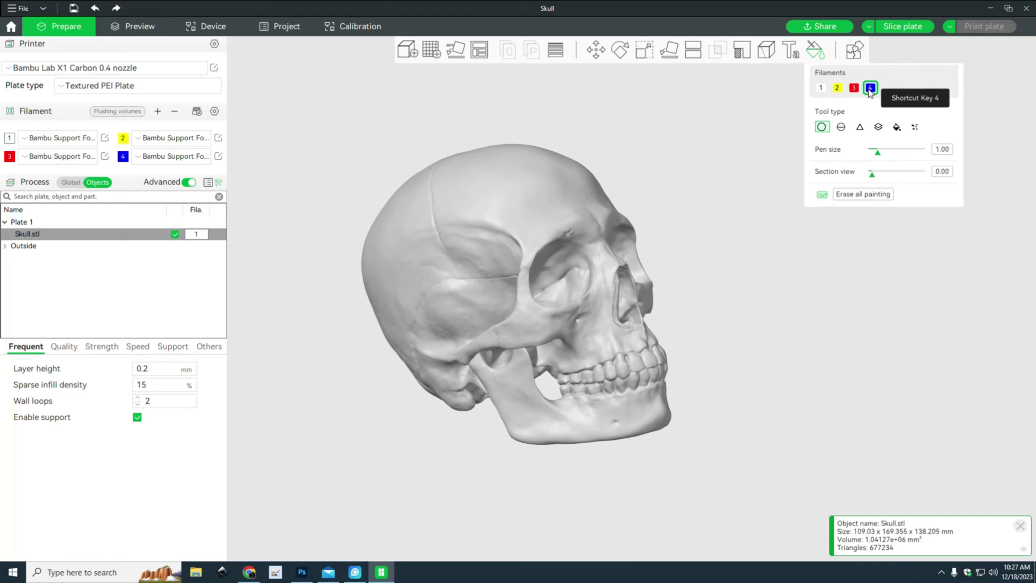
left_click(855, 89)
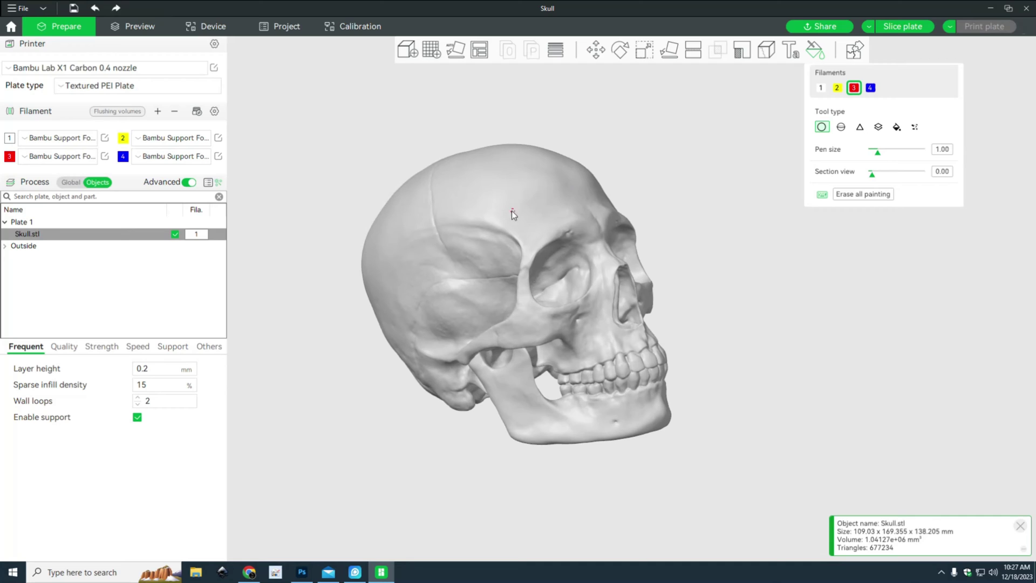
Step: Try a thin red zigzag stroke across the forehead and temple, then undo, redo and undo it again
mouse_move(527, 232)
left_mouse_down()
mouse_move(494, 227)
mouse_move(486, 239)
mouse_move(467, 214)
mouse_move(463, 250)
left_mouse_up()
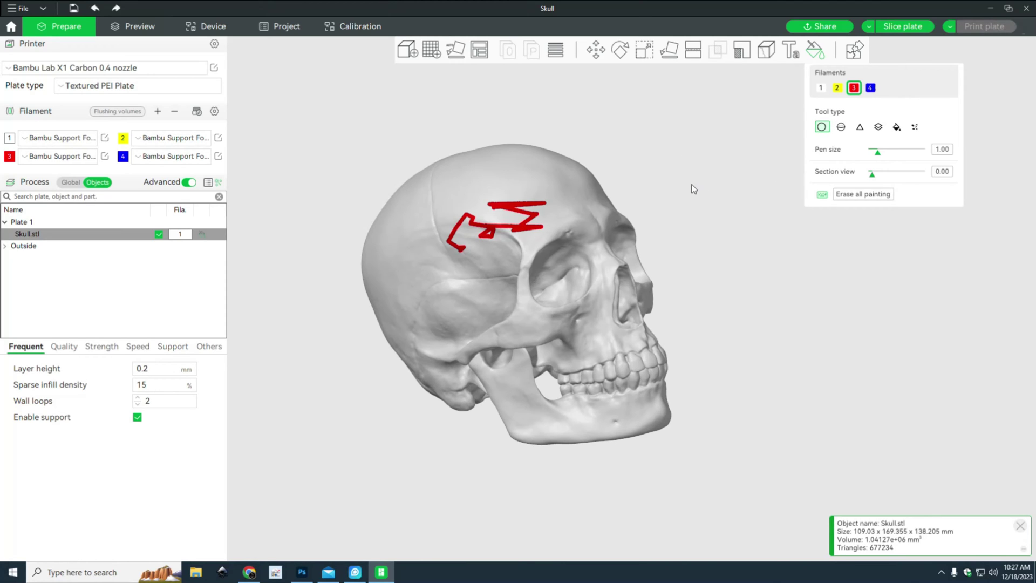
key("ctrl+z")
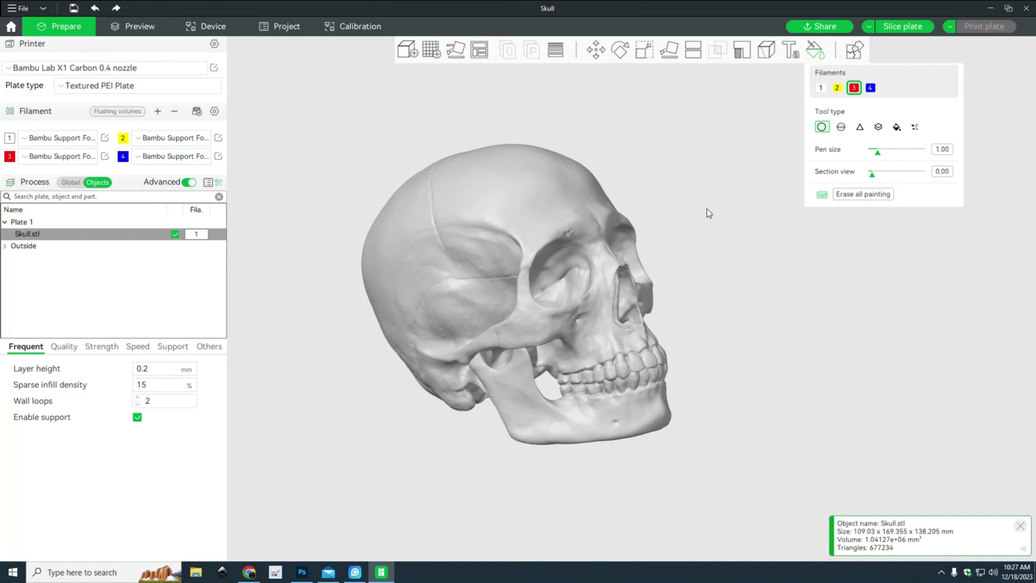
key("ctrl+y")
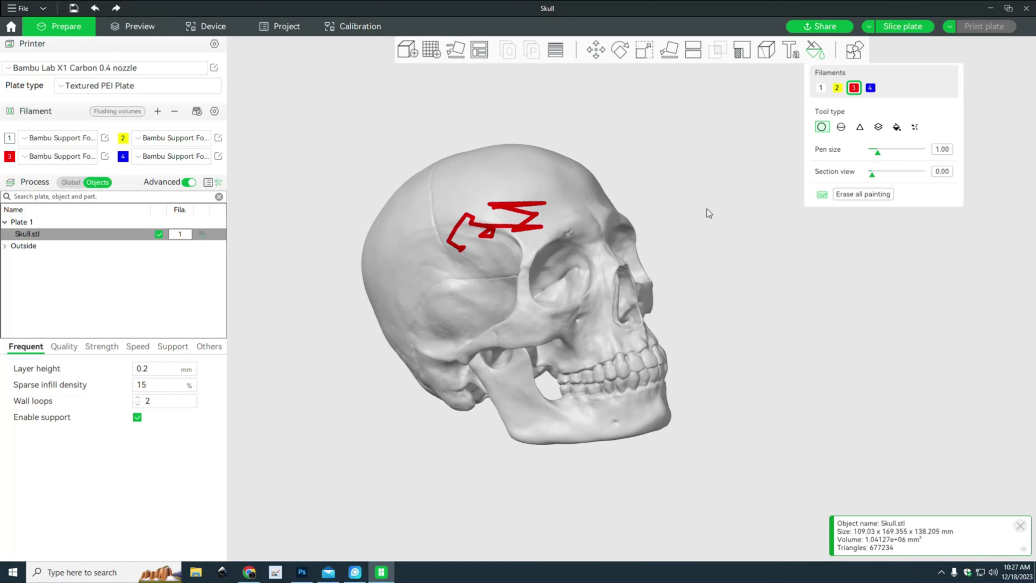
key("ctrl+z")
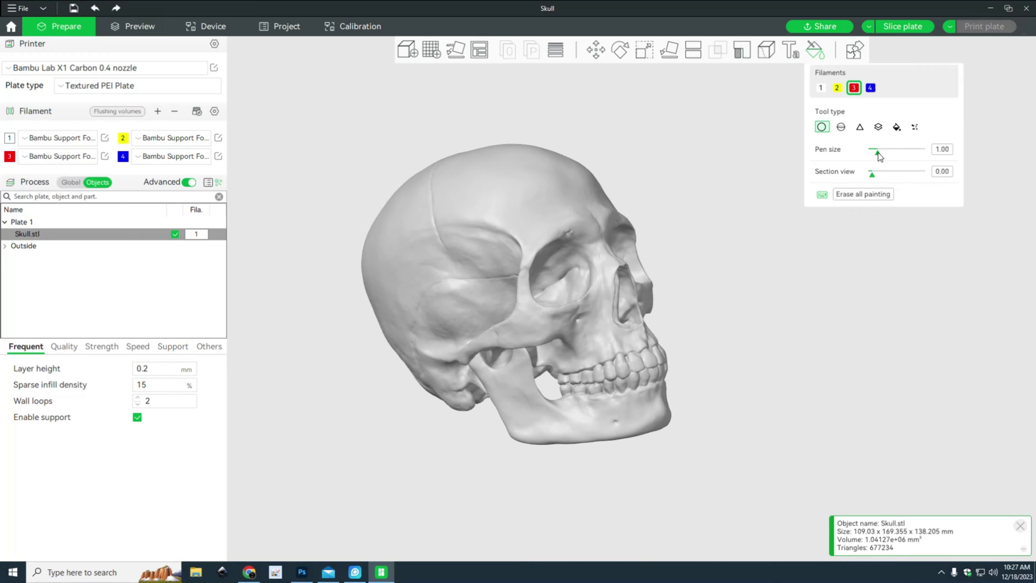
Step: Increase the pen size to 7.44, try painting the forehead, temple and eye socket red, and undo the painting
left_click_drag(877, 156, 920, 160)
mouse_move(500, 203)
left_mouse_down()
mouse_move(552, 200)
mouse_move(467, 221)
mouse_move(527, 218)
mouse_move(480, 245)
mouse_move(539, 235)
mouse_move(517, 259)
mouse_move(546, 260)
mouse_move(538, 282)
mouse_move(553, 307)
mouse_move(515, 322)
left_mouse_up()
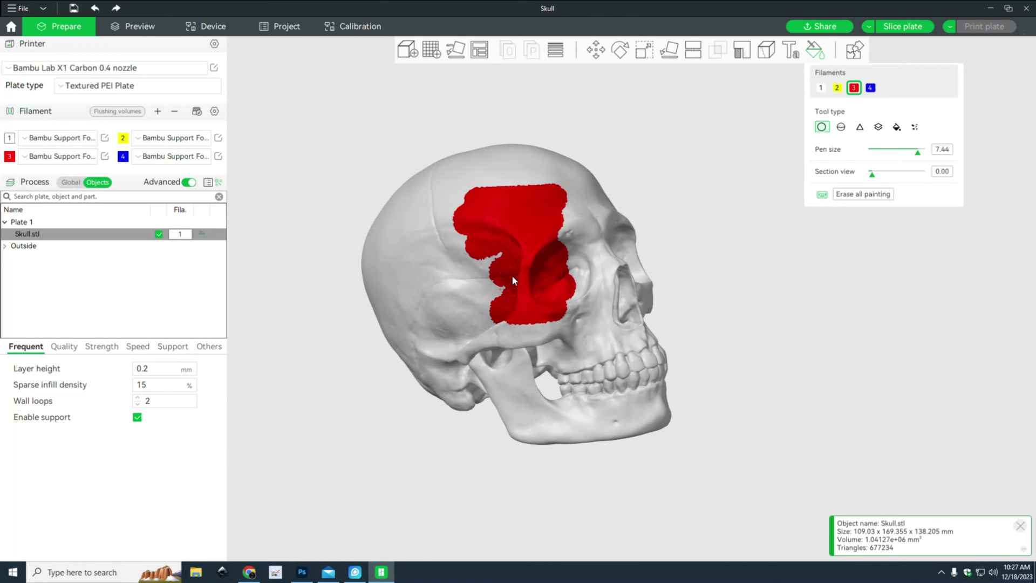
mouse_move(396, 436)
left_mouse_down()
mouse_move(470, 437)
mouse_move(391, 420)
left_mouse_up()
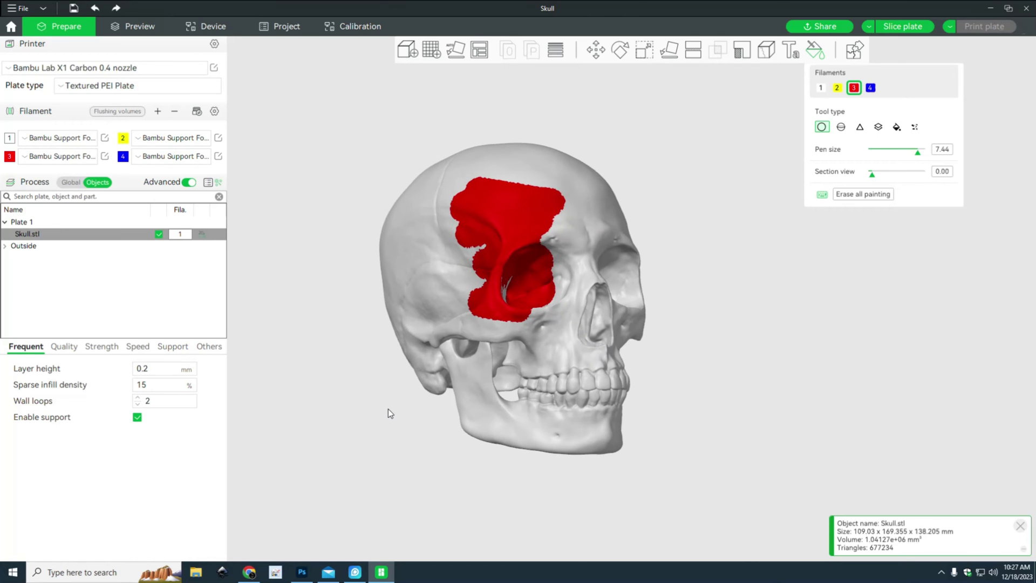
key("ctrl+z")
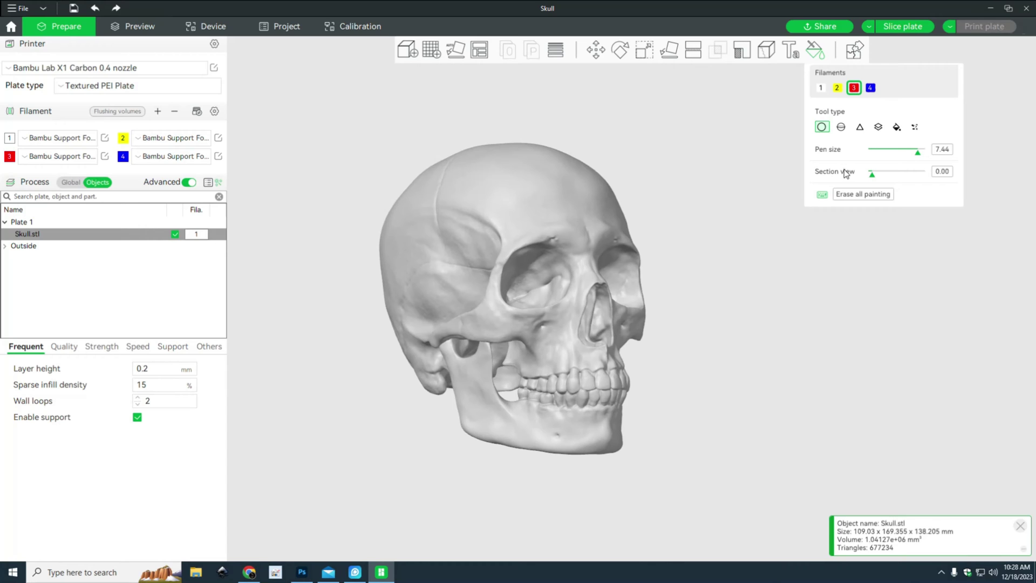
Step: Cut the skull open from its side with a section view at 0.42, deepen it to 0.52, and inspect the cut
left_click_drag(720, 378, 762, 392)
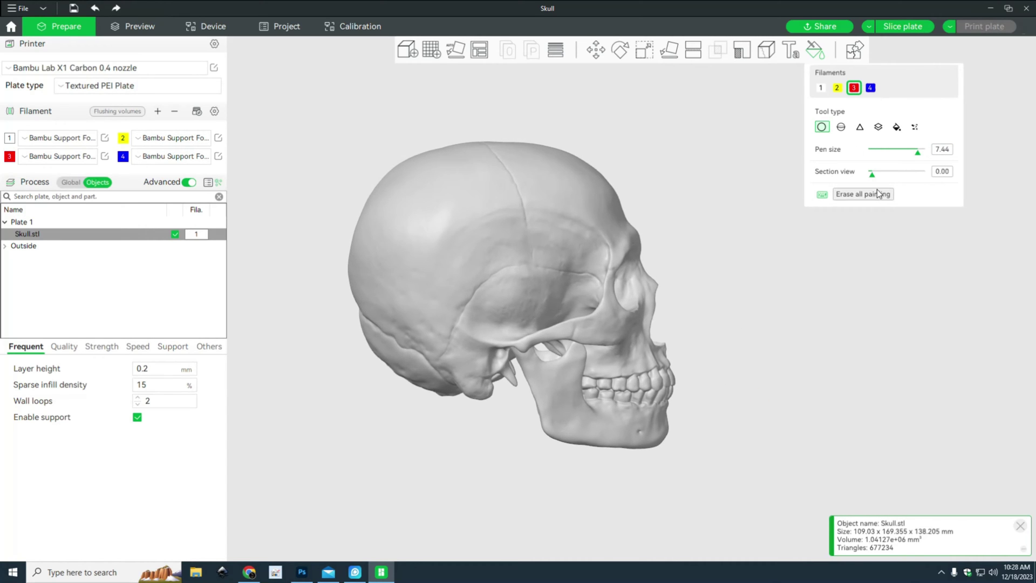
left_click_drag(874, 176, 892, 179)
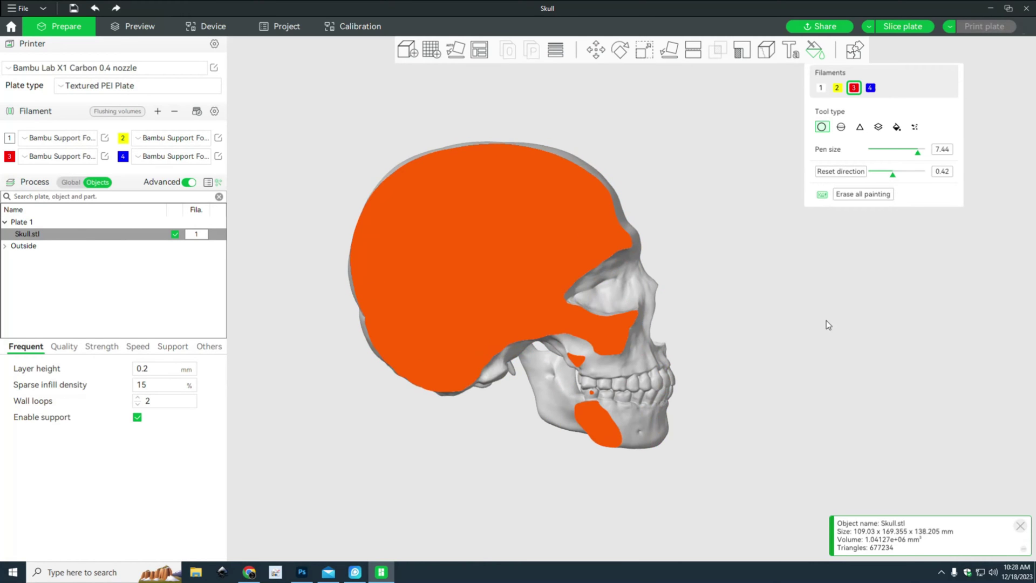
left_click_drag(827, 321, 770, 322)
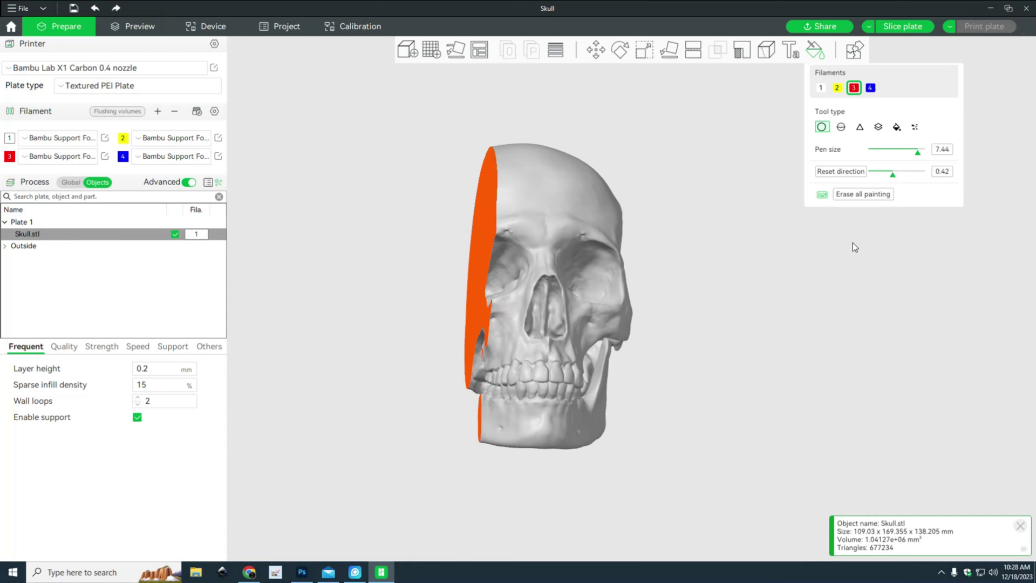
left_click_drag(896, 179, 898, 178)
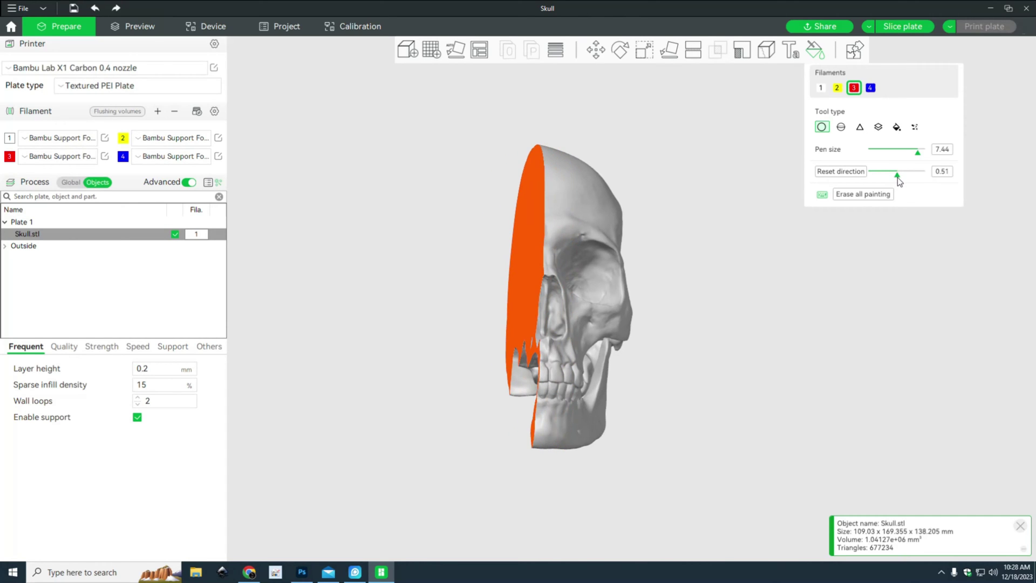
mouse_move(703, 363)
left_mouse_down()
mouse_move(740, 372)
mouse_move(671, 324)
mouse_move(579, 287)
left_mouse_up()
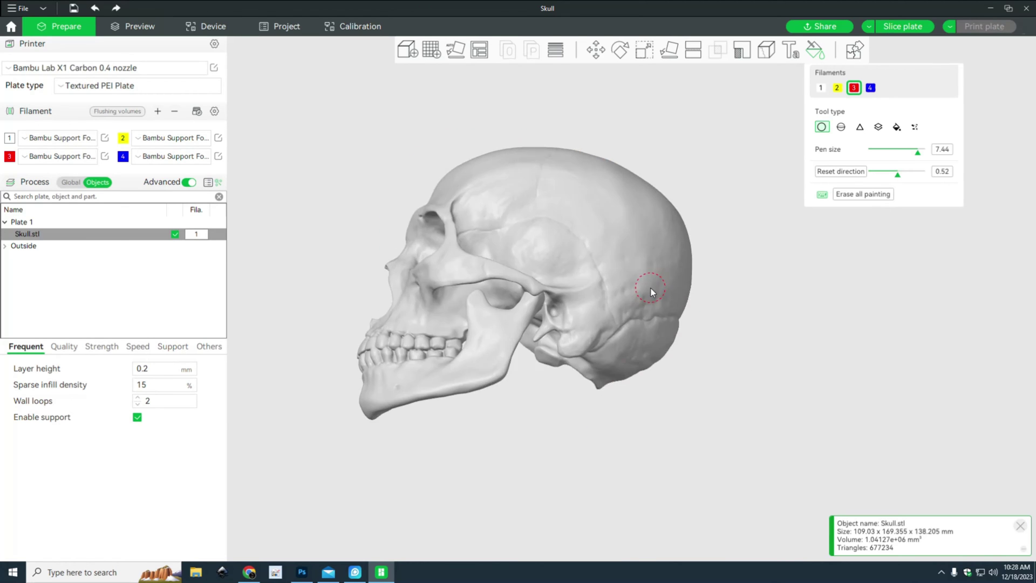
left_click_drag(649, 287, 749, 254)
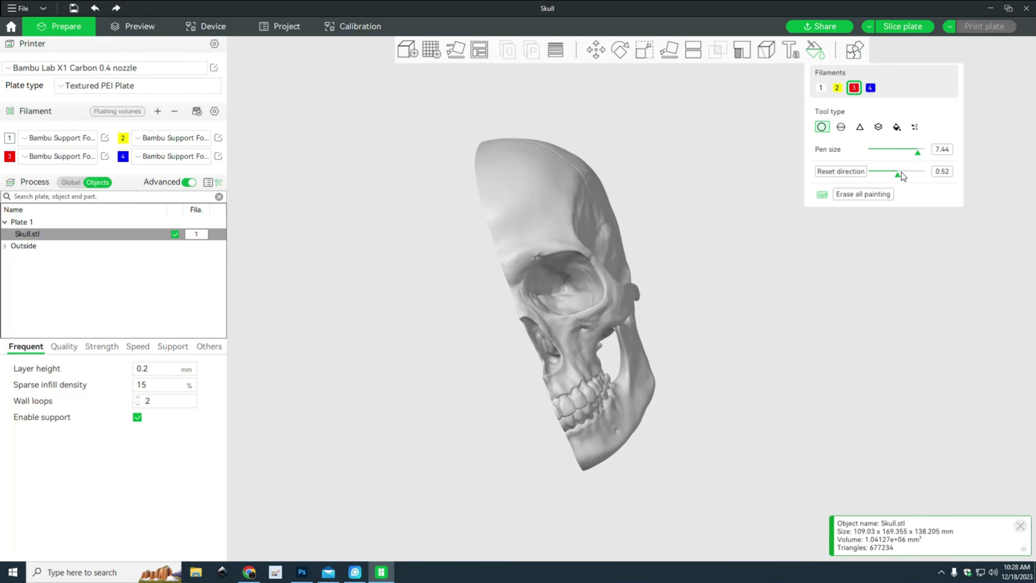
Step: Shift the section view to 0.48, reset its direction to the current view, and return it to 0.00
left_click_drag(900, 180, 896, 179)
left_click(836, 173)
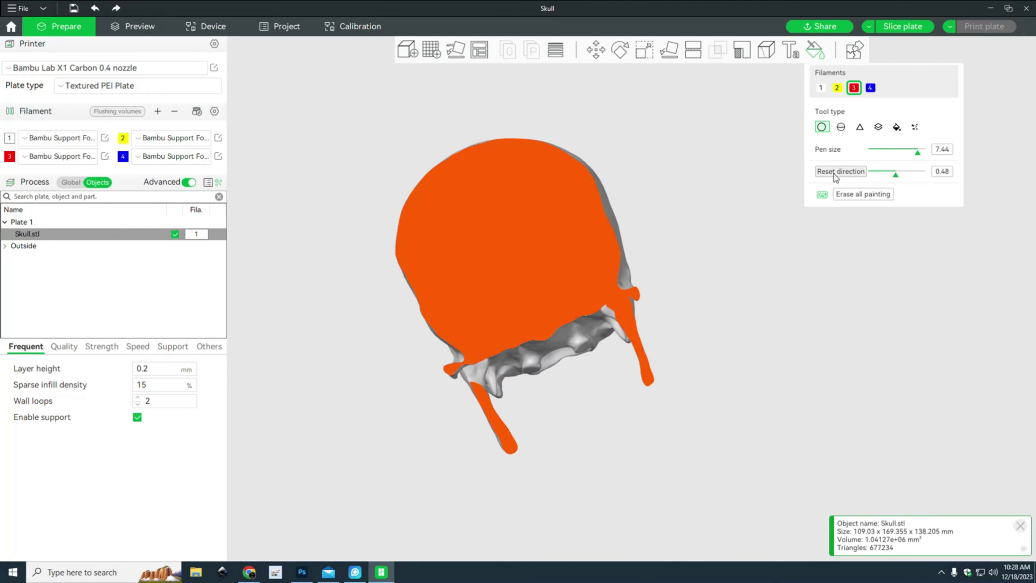
left_click_drag(767, 285, 667, 356)
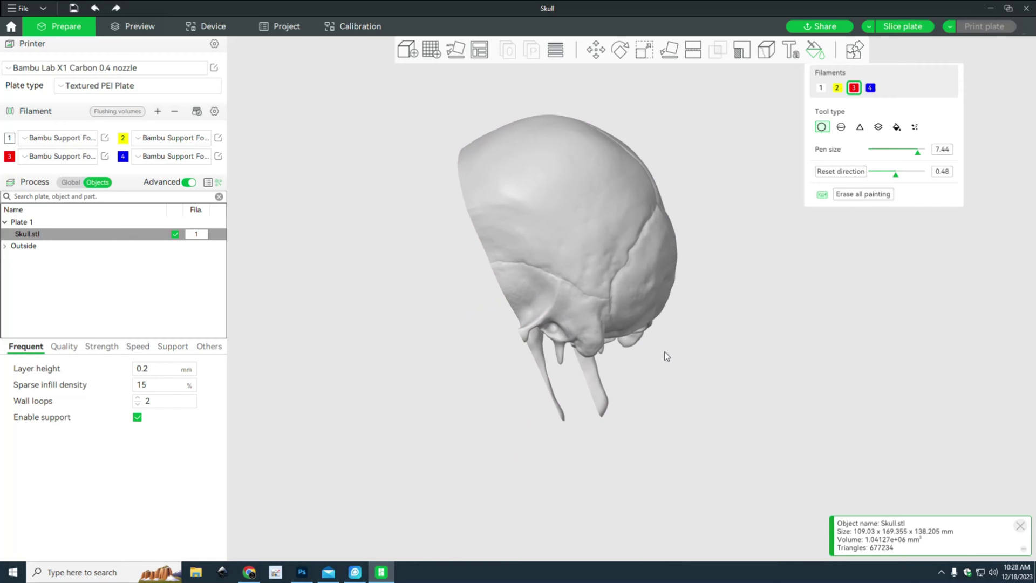
left_click_drag(895, 180, 869, 176)
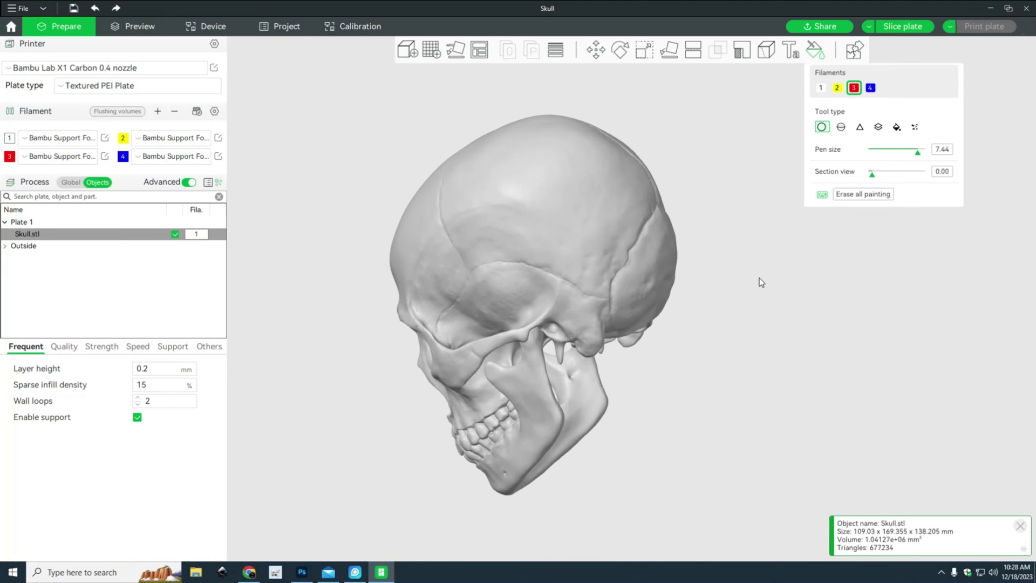
Step: Try the Circle brush in red across the temple edge and eye socket, inspect the stroke, and undo it
left_click_drag(759, 278, 804, 311)
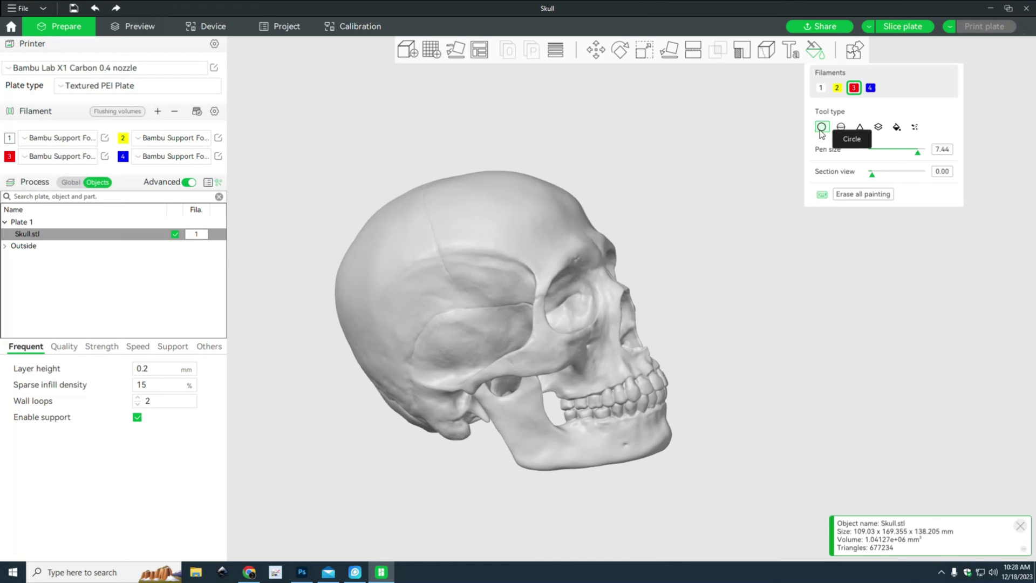
mouse_move(533, 290)
left_mouse_down()
mouse_move(569, 307)
mouse_move(523, 306)
left_mouse_up()
mouse_move(370, 419)
left_mouse_down()
mouse_move(434, 431)
mouse_move(374, 423)
left_mouse_up()
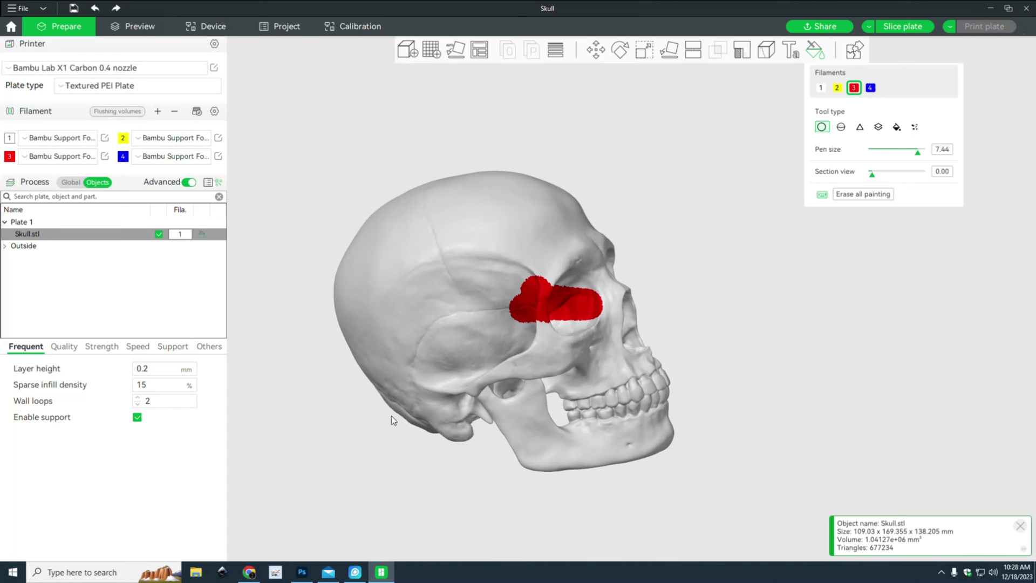
key("ctrl+z")
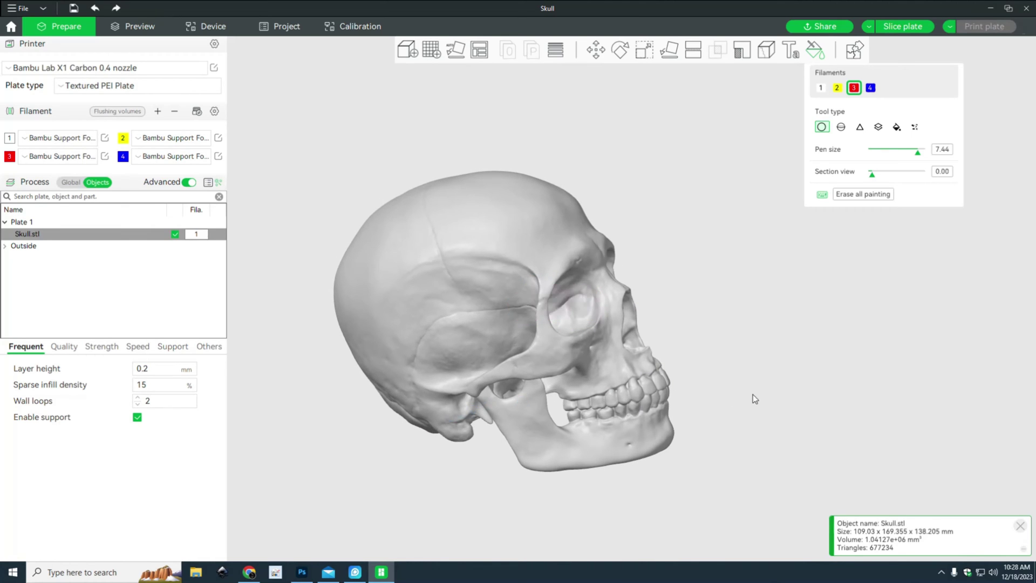
Step: Switch to the Sphere brush, try painting the temple and eye socket rim red, and undo the painting
left_click(842, 128)
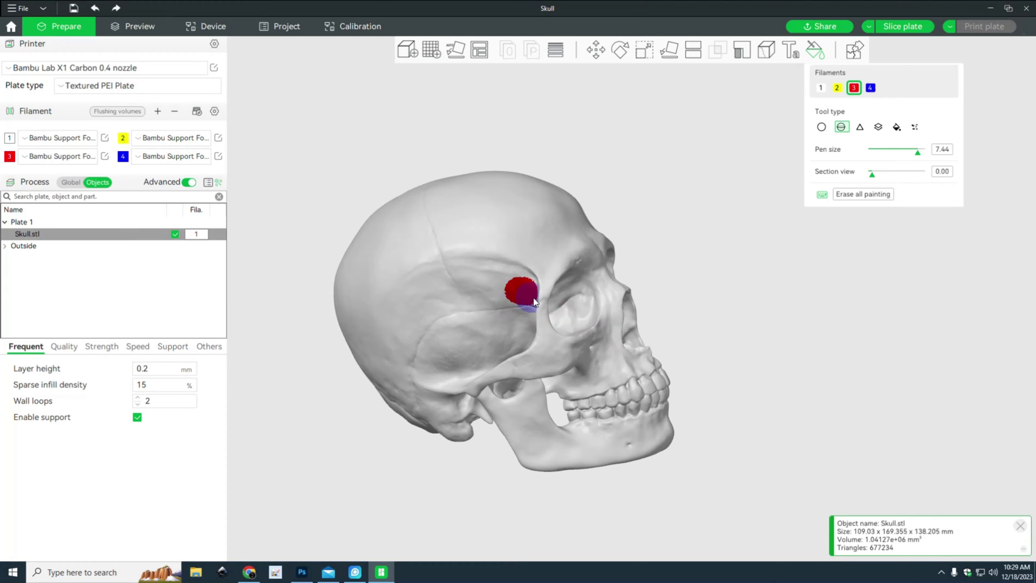
mouse_move(458, 451)
left_mouse_down()
mouse_move(548, 457)
mouse_move(440, 432)
mouse_move(439, 446)
mouse_move(464, 459)
mouse_move(457, 416)
mouse_move(431, 429)
mouse_move(486, 456)
mouse_move(499, 481)
left_mouse_up()
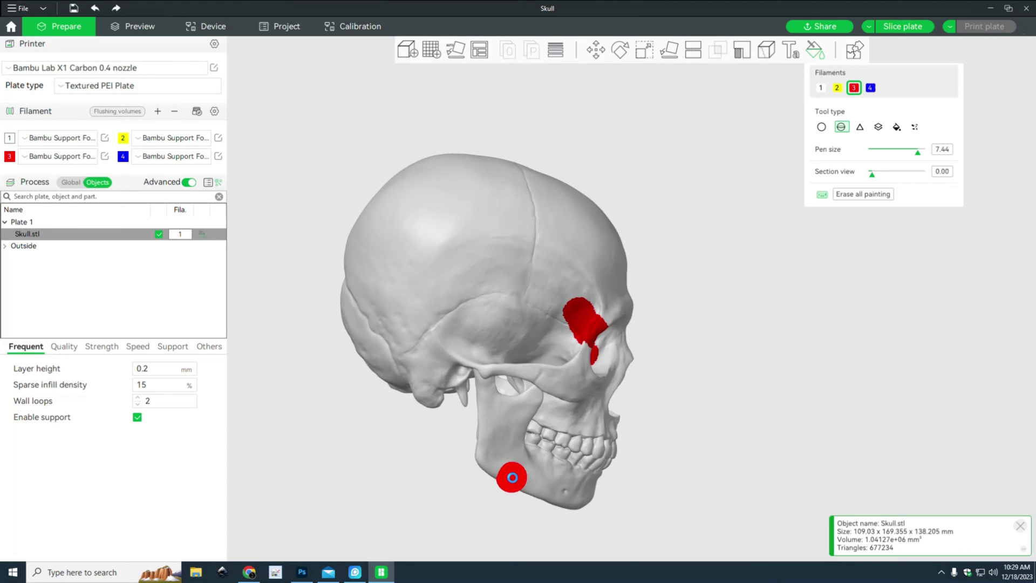
key("ctrl+z")
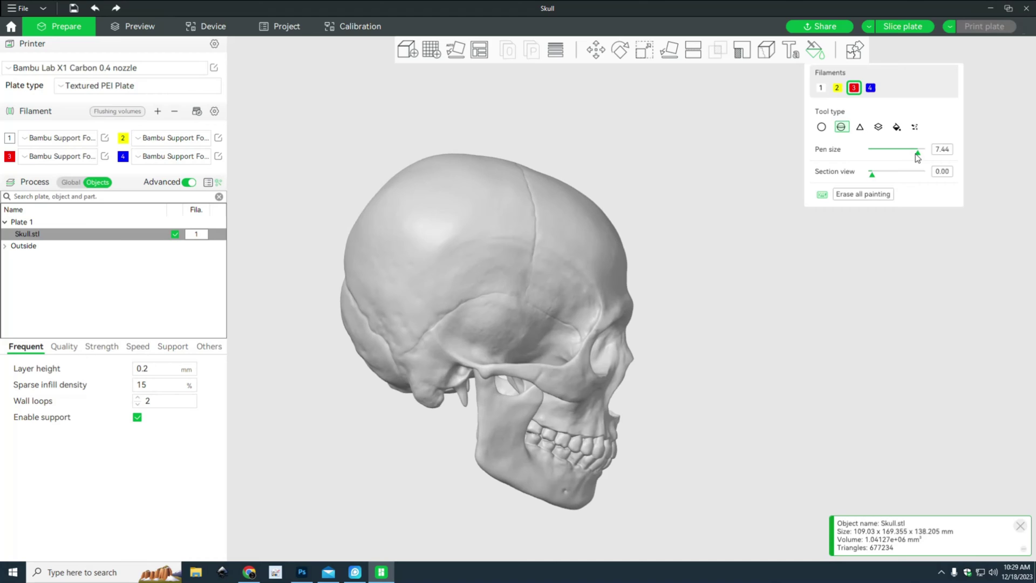
Step: Try a thin red Sphere brush stroke at pen size 0.32 across the eye socket, inspect it with a section view at 0.59, and undo it
left_click_drag(920, 156, 874, 158)
mouse_move(597, 322)
left_mouse_down()
mouse_move(586, 329)
mouse_move(601, 351)
left_mouse_up()
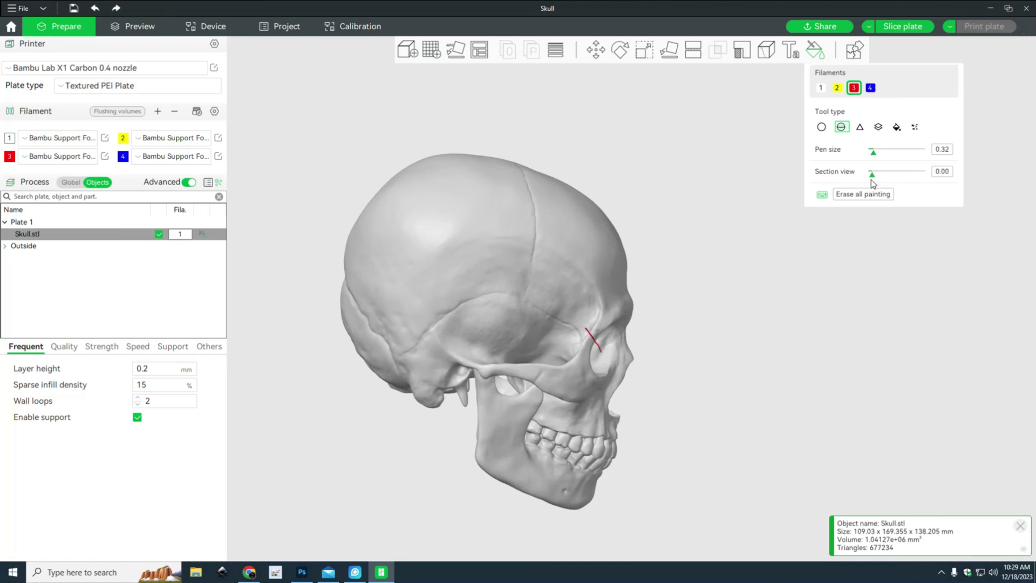
left_click_drag(873, 174, 900, 174)
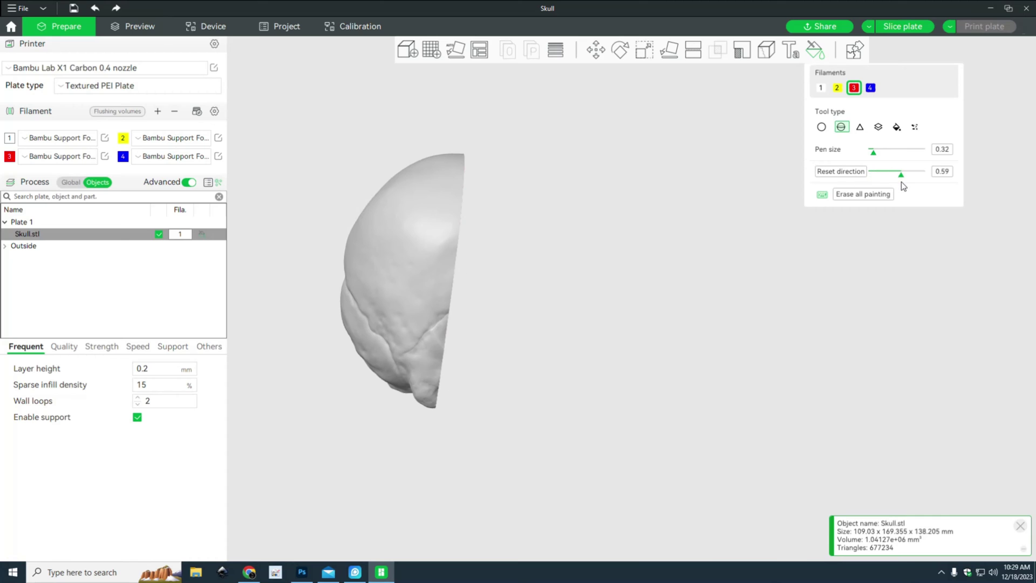
left_click(835, 172)
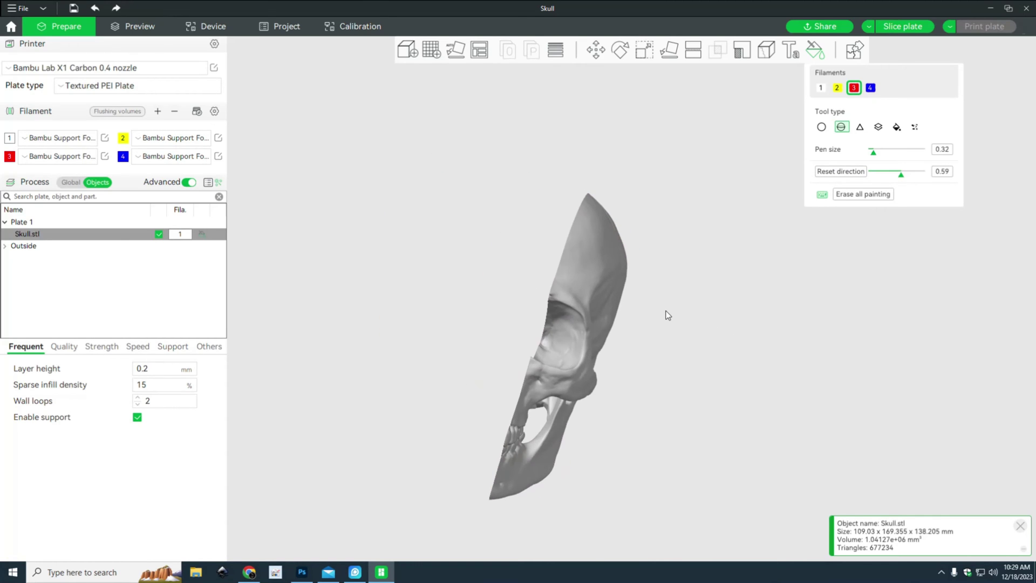
left_click_drag(898, 177, 870, 175)
left_click_drag(692, 354, 734, 359)
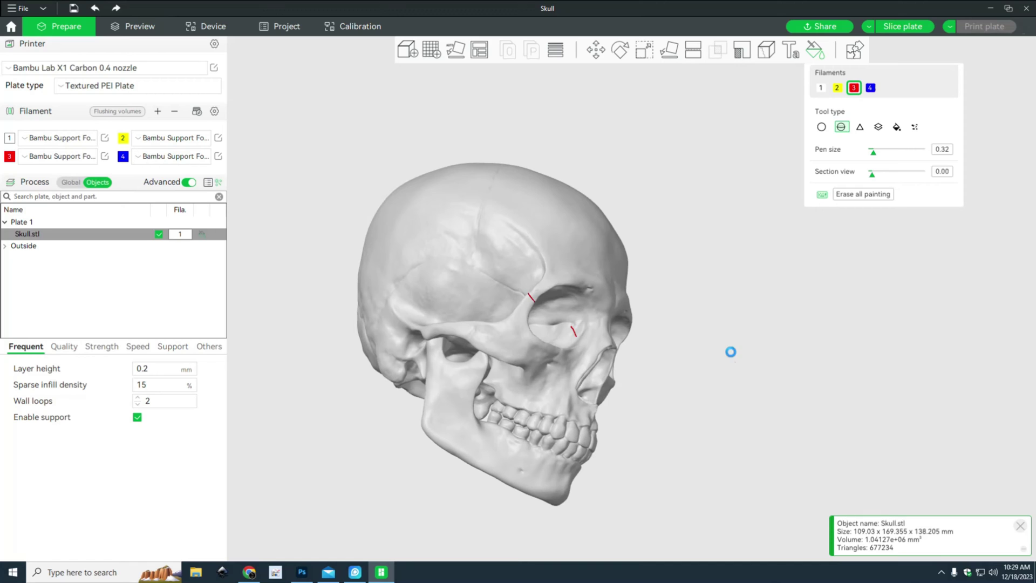
key("ctrl+z")
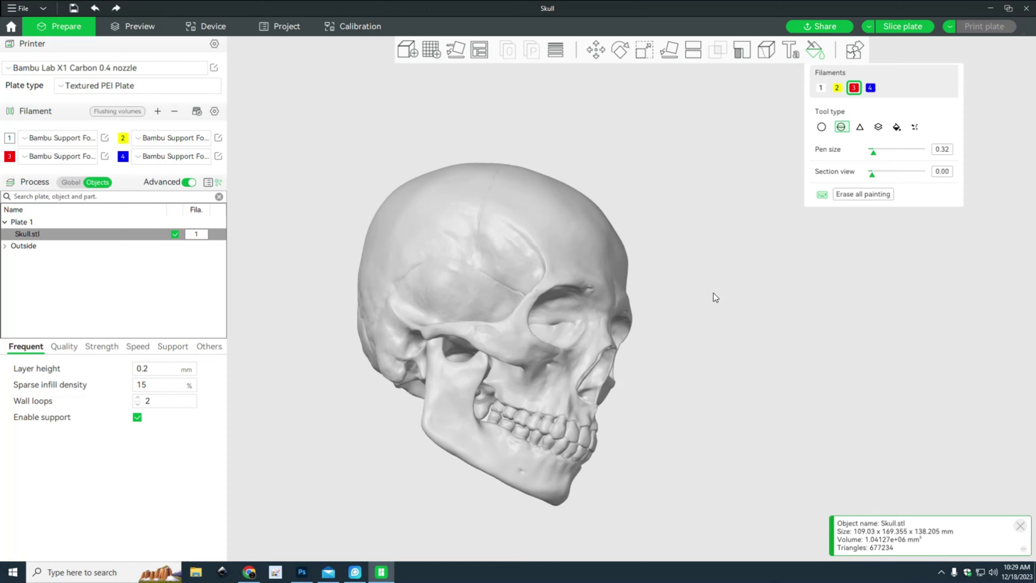
Step: Switch to the Triangle tool and try painting scattered facets red at the inner corner of the eye socket
scroll(712, 366, "up", 2)
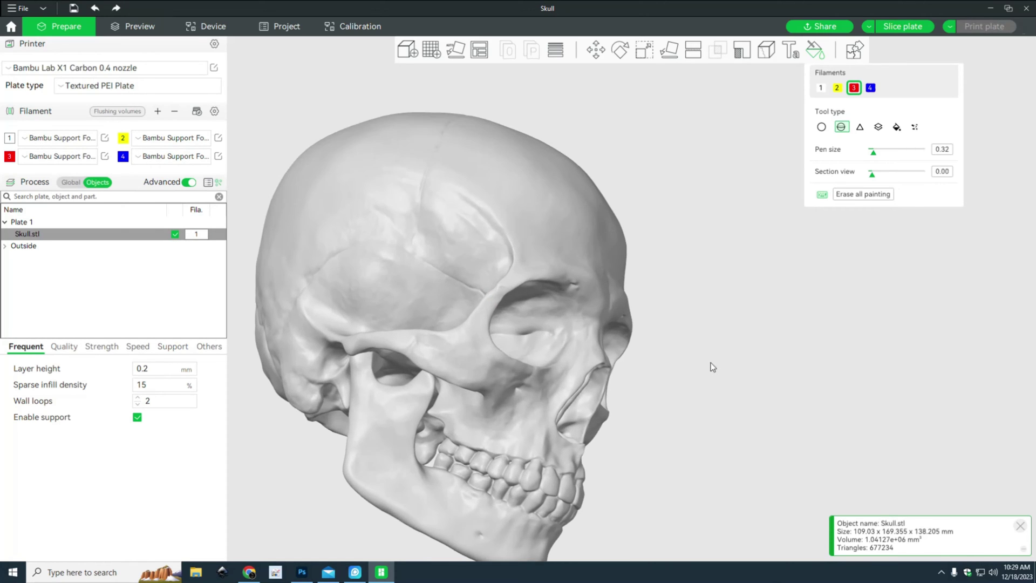
left_click_drag(748, 360, 710, 342)
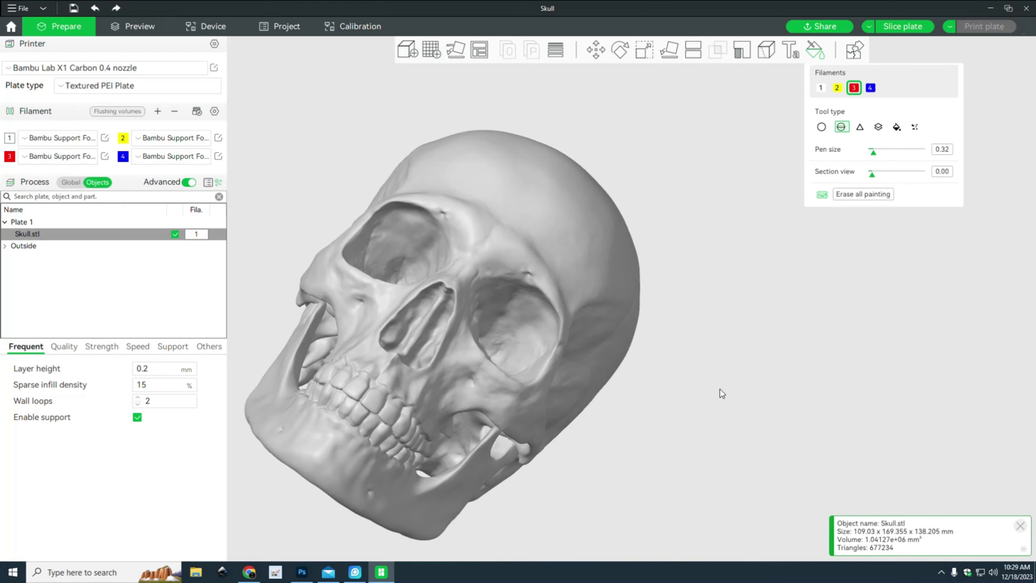
key("1")
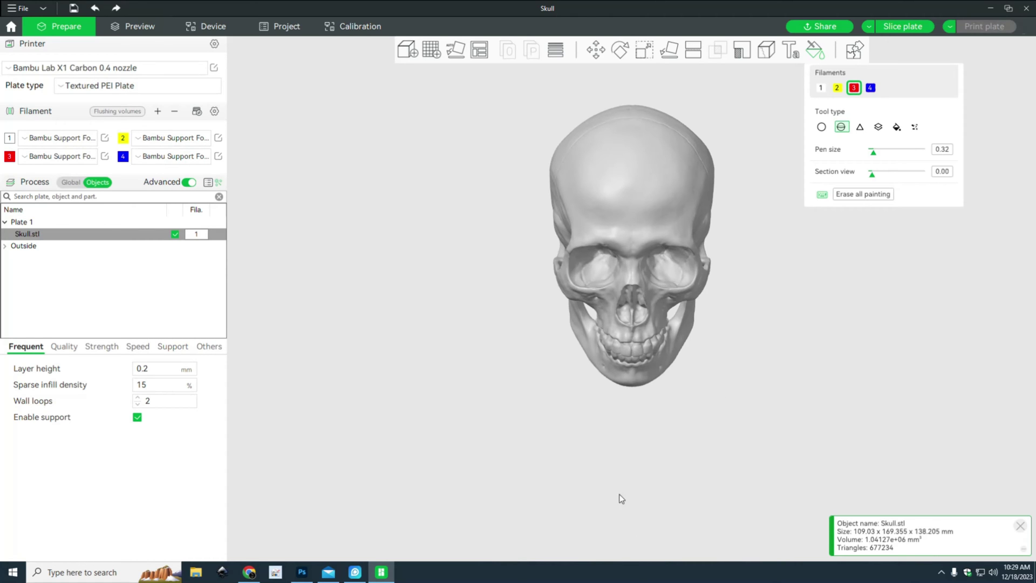
left_click_drag(621, 467, 682, 370)
scroll(682, 370, "up", 10)
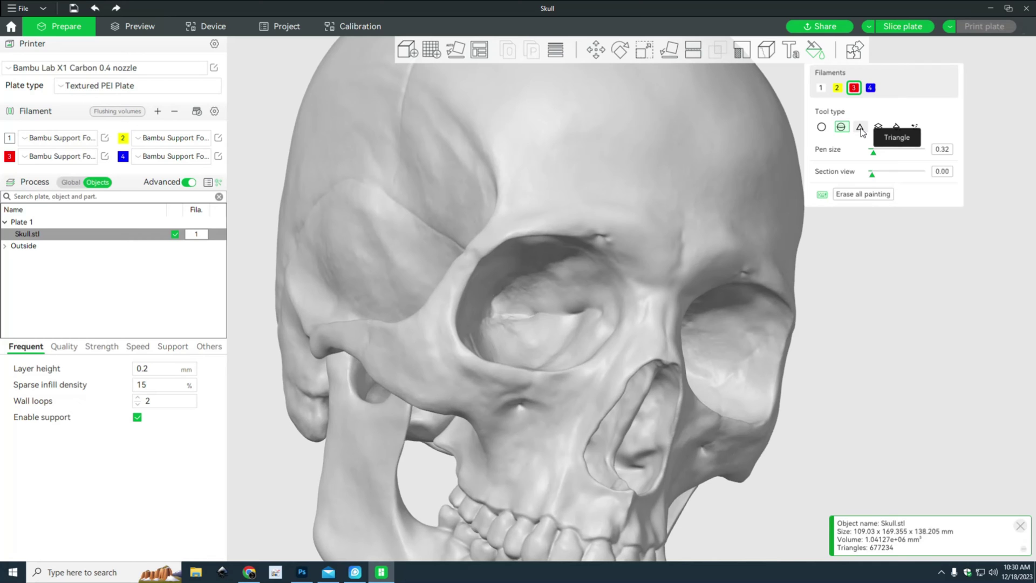
left_click(861, 130)
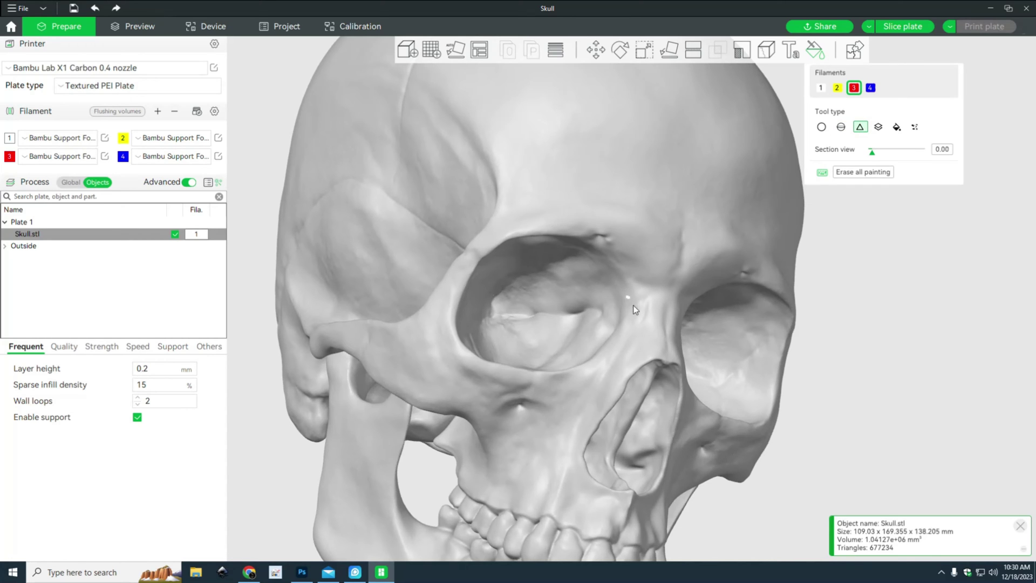
scroll(633, 334, "up", 5)
scroll(632, 346, "up", 4)
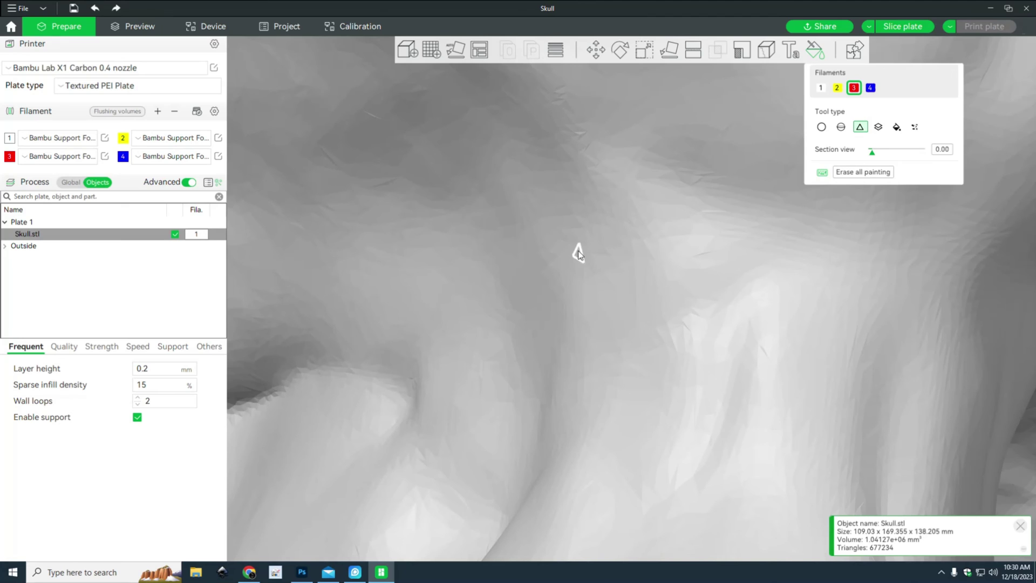
left_click_drag(538, 196, 590, 240)
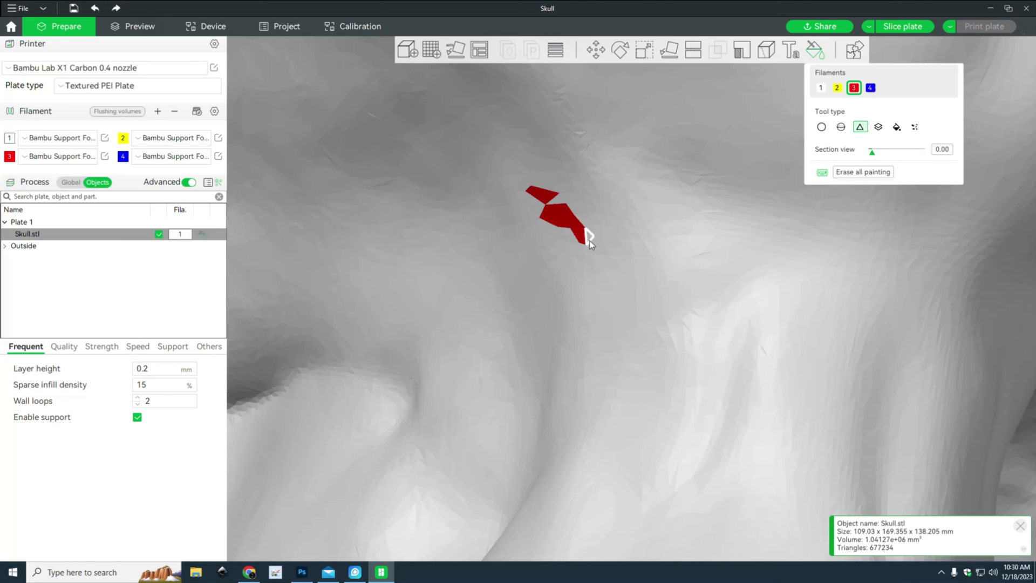
mouse_move(619, 307)
left_mouse_down()
mouse_move(620, 382)
mouse_move(579, 445)
left_mouse_up()
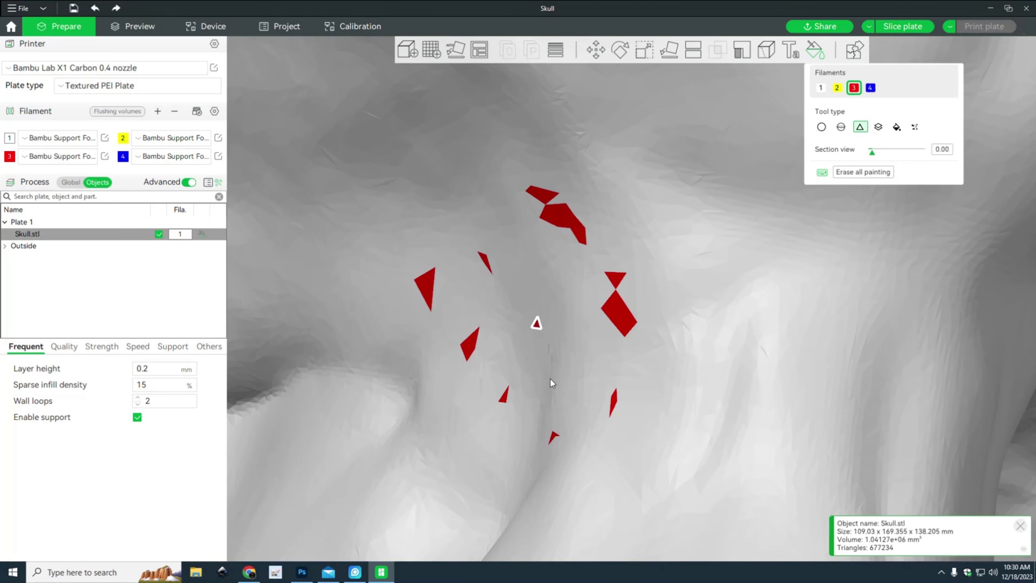
left_click_drag(597, 405, 527, 388)
Step: Try painting more red triangles across the back wall of the eye socket and inspect the facets
scroll(529, 393, "down", 3)
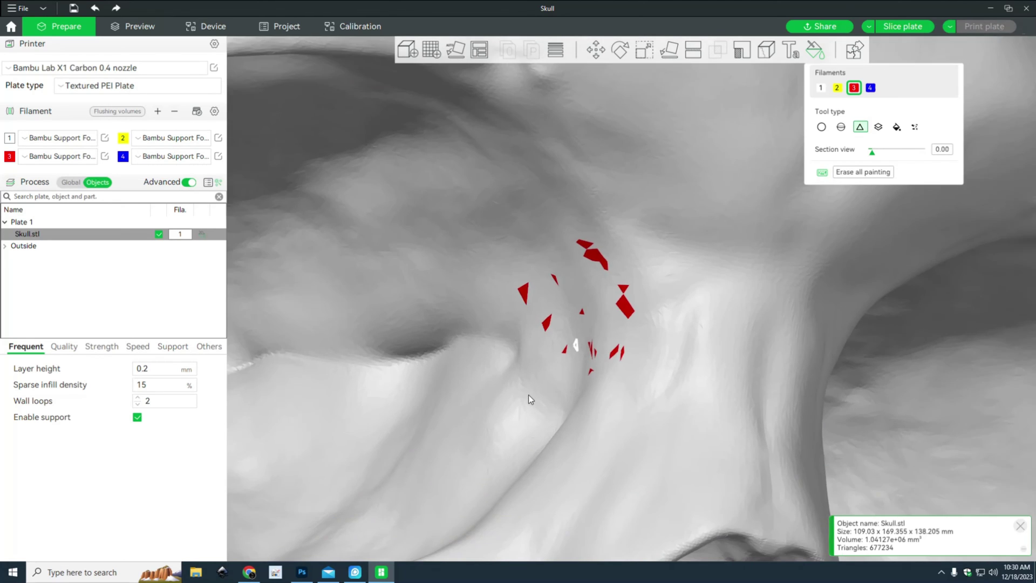
scroll(529, 394, "down", 3)
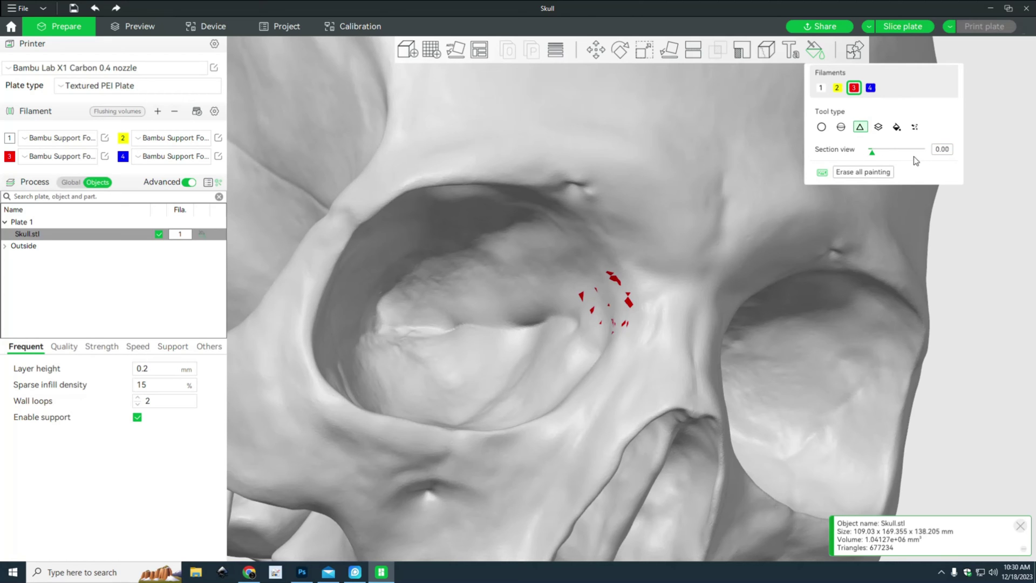
scroll(600, 313, "up", 1)
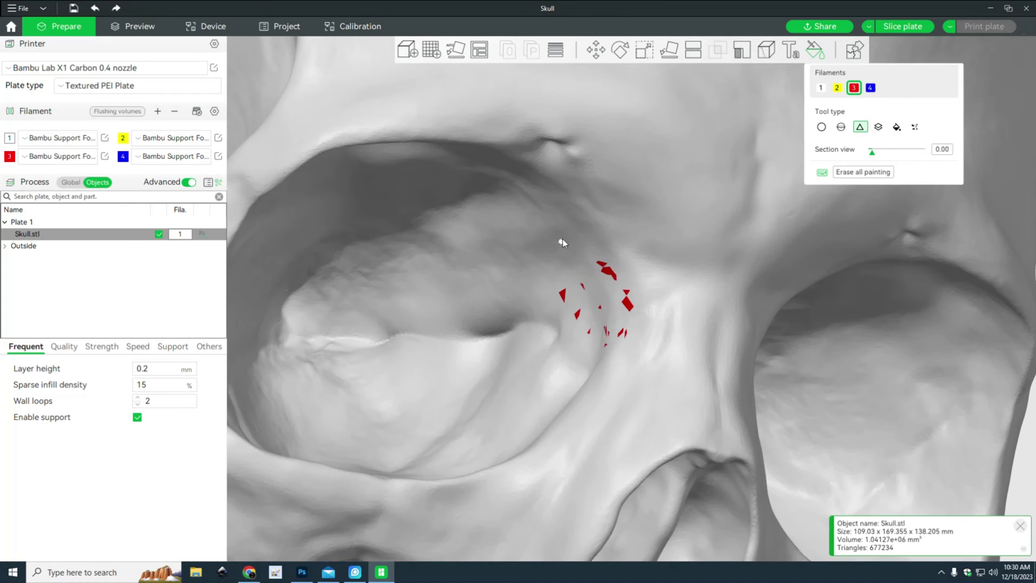
left_click(575, 249)
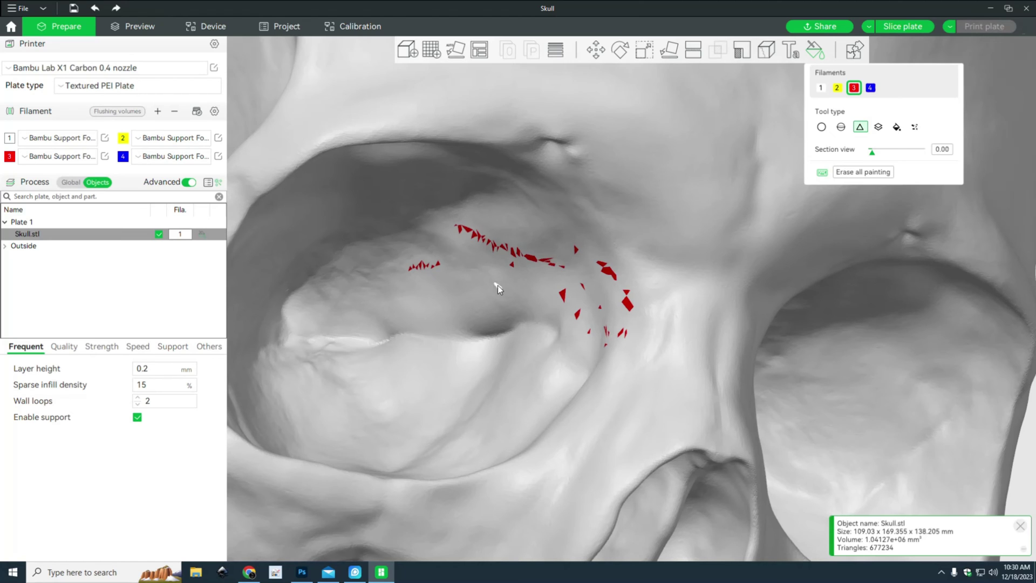
left_click_drag(498, 285, 381, 289)
scroll(514, 331, "down", 2)
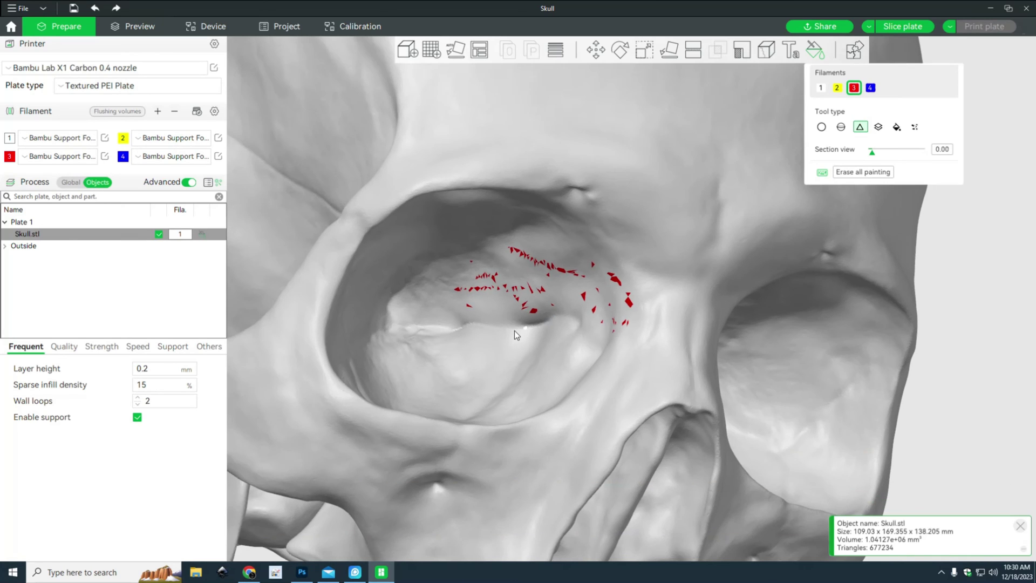
scroll(516, 332, "up", 2)
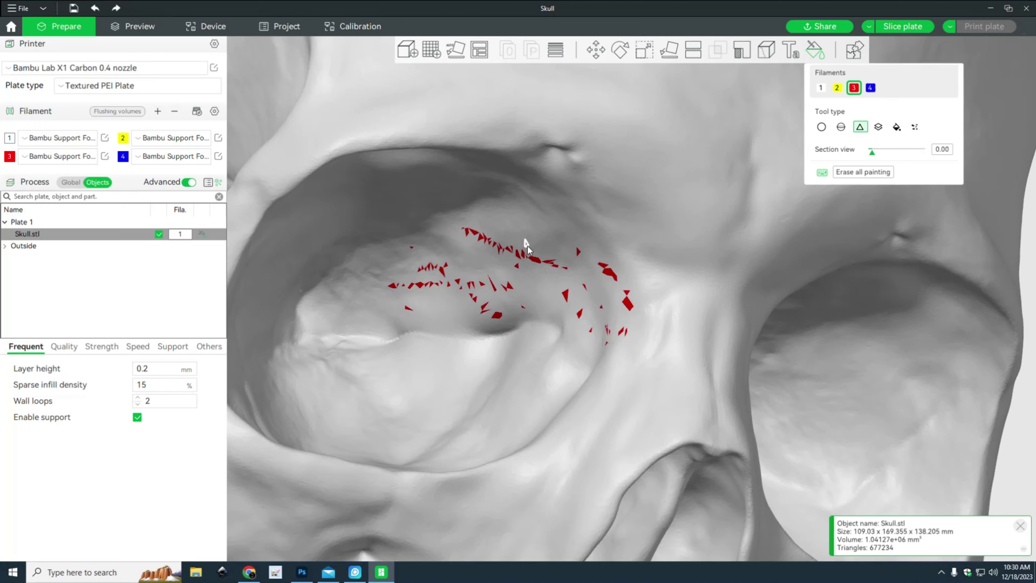
scroll(620, 246, "down", 1)
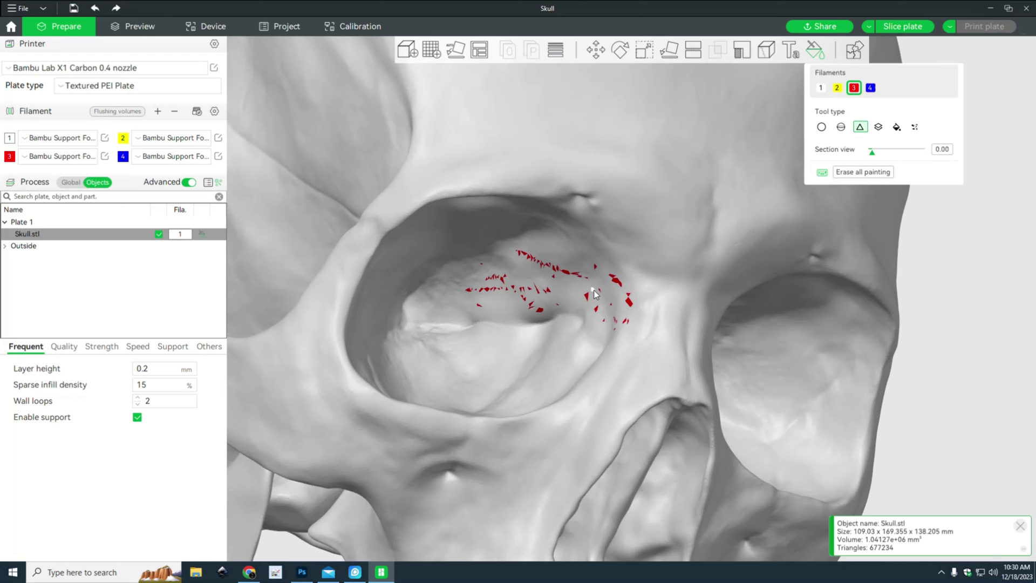
Step: Use the Height Range tool at 5.00 to paint four horizontal red bands around the upper part of the skull
left_click(879, 126)
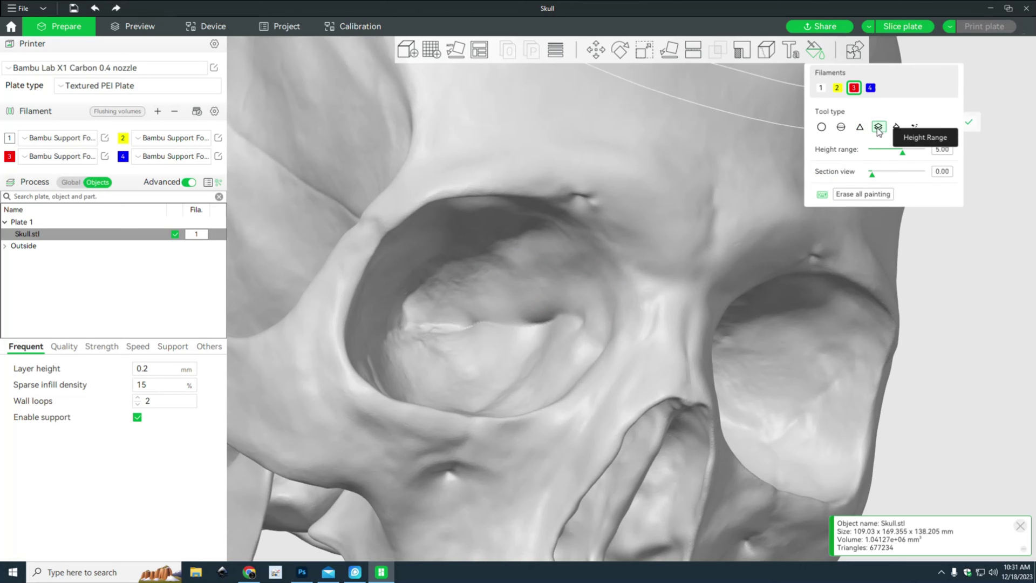
scroll(934, 397, "down", 5)
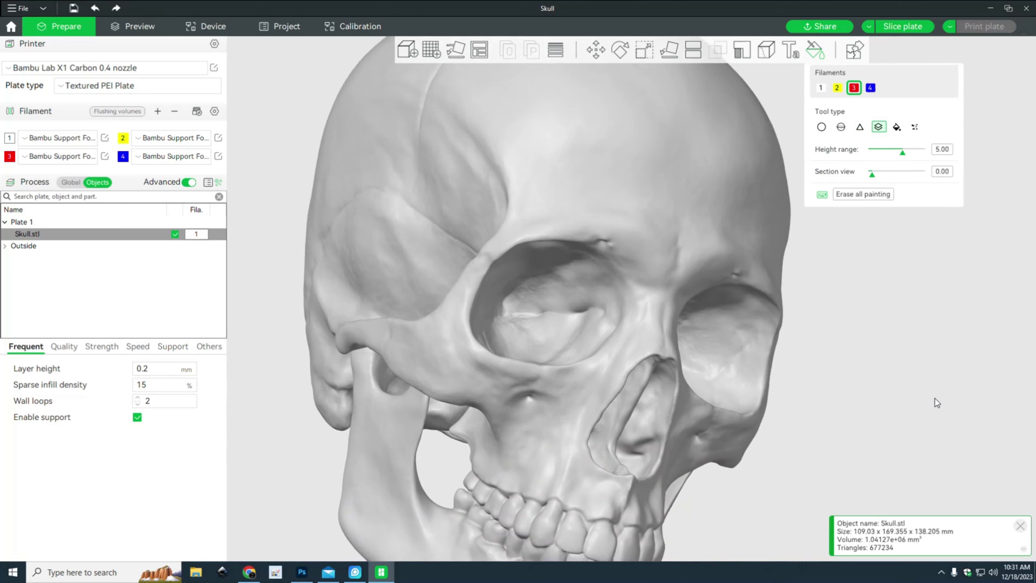
left_click_drag(881, 430, 836, 387)
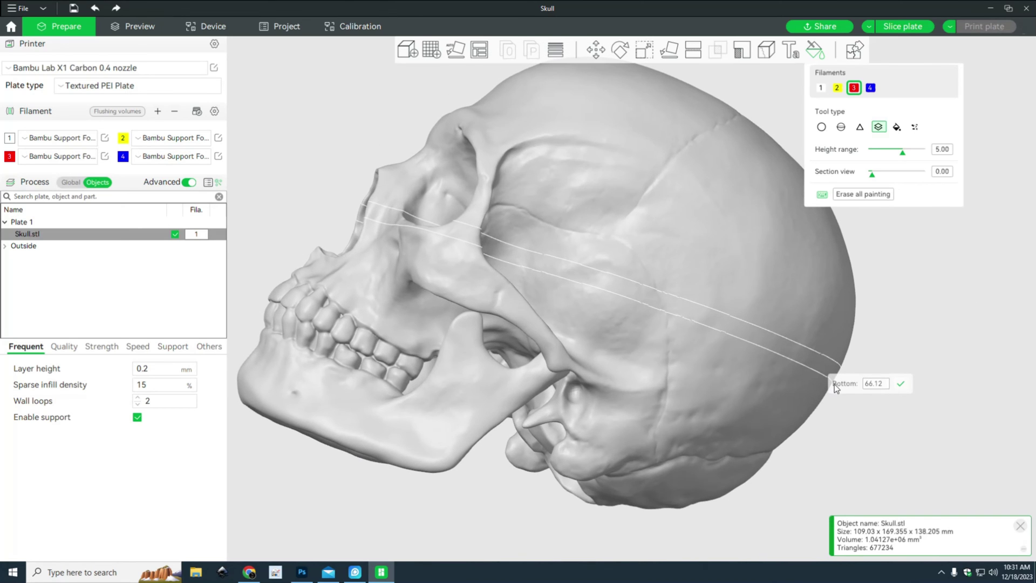
left_click(760, 144)
left_click(747, 180)
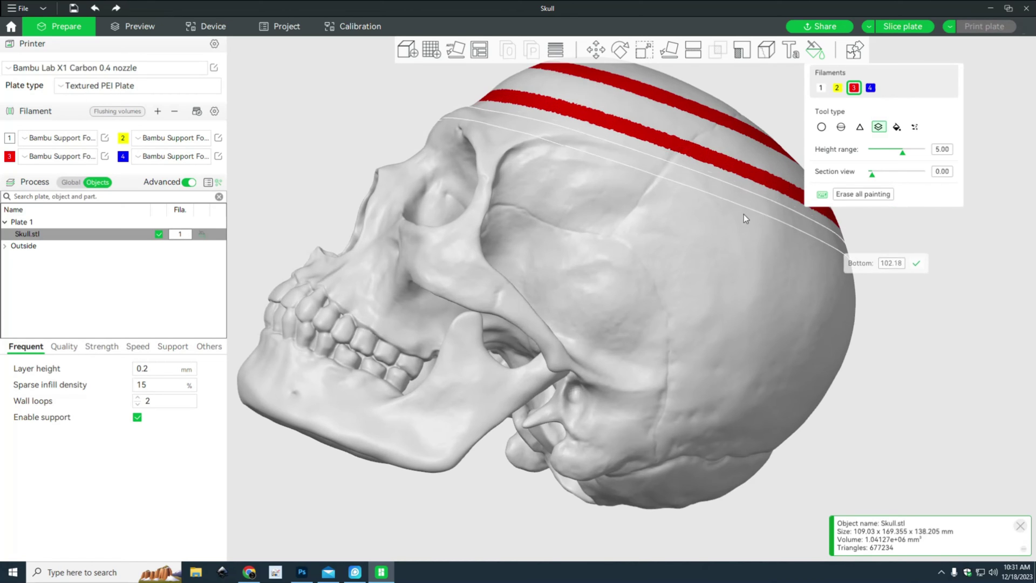
left_click(743, 217)
left_click(720, 264)
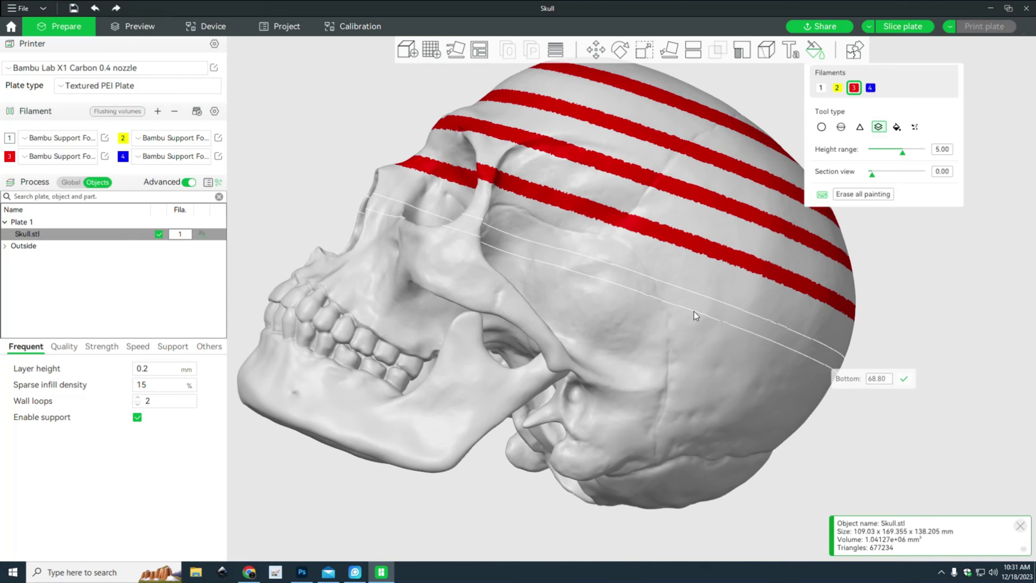
Step: Continue the evenly spaced red height bands down over the cheek, teeth, jaw and skull base, and inspect the striped model
left_click(694, 312)
left_click(674, 353)
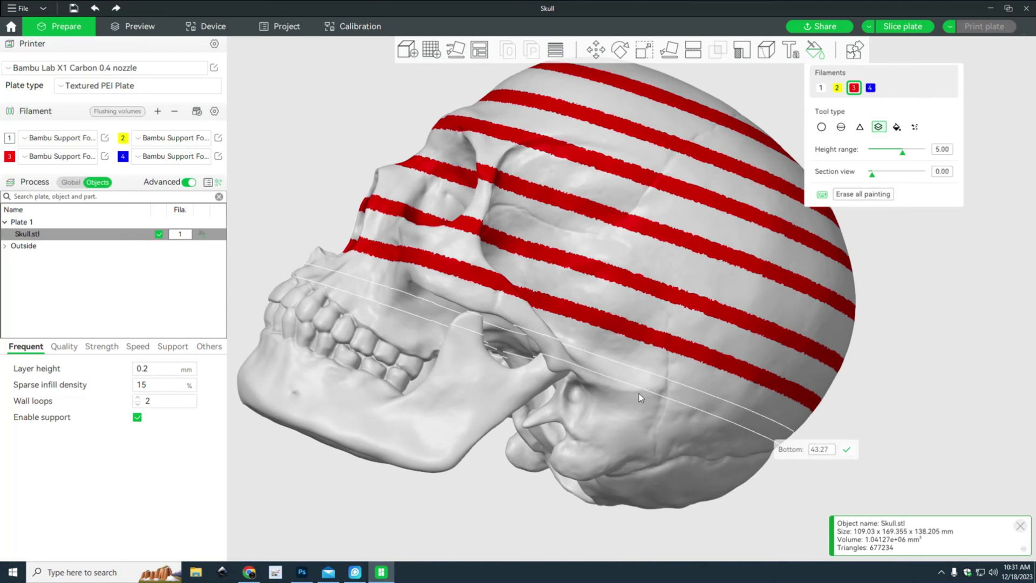
left_click(639, 396)
left_click(617, 431)
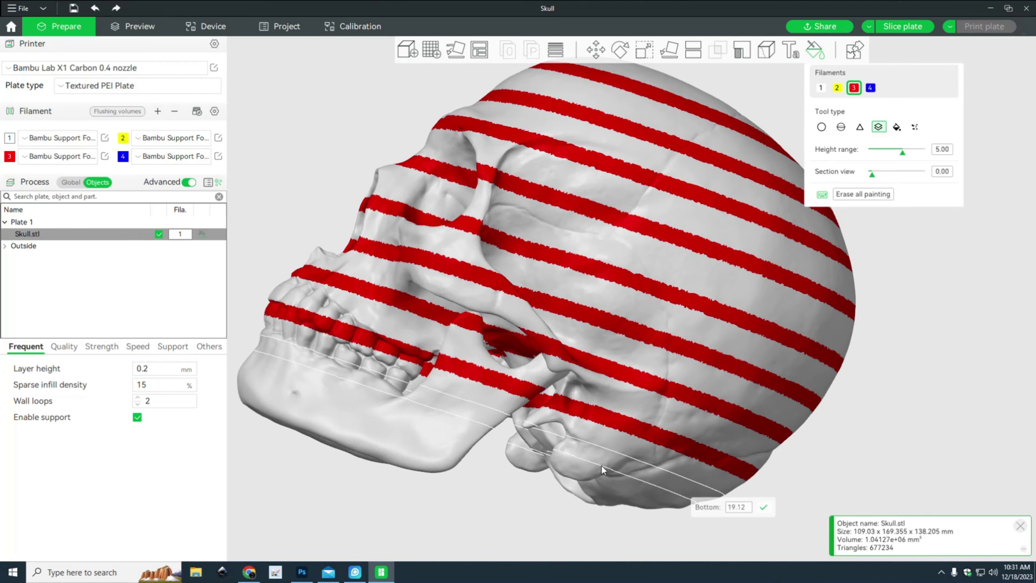
left_click(602, 470)
left_click(548, 468)
mouse_move(474, 485)
left_mouse_down()
mouse_move(539, 510)
mouse_move(549, 463)
mouse_move(454, 353)
mouse_move(386, 320)
mouse_move(419, 331)
left_mouse_up()
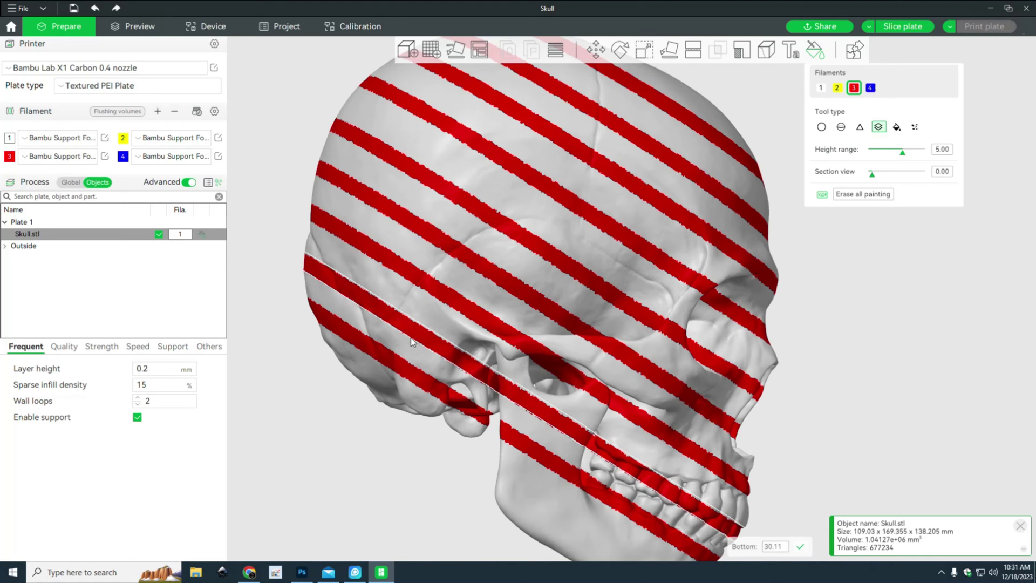
scroll(410, 338, "down", 5)
scroll(451, 285, "down", 2)
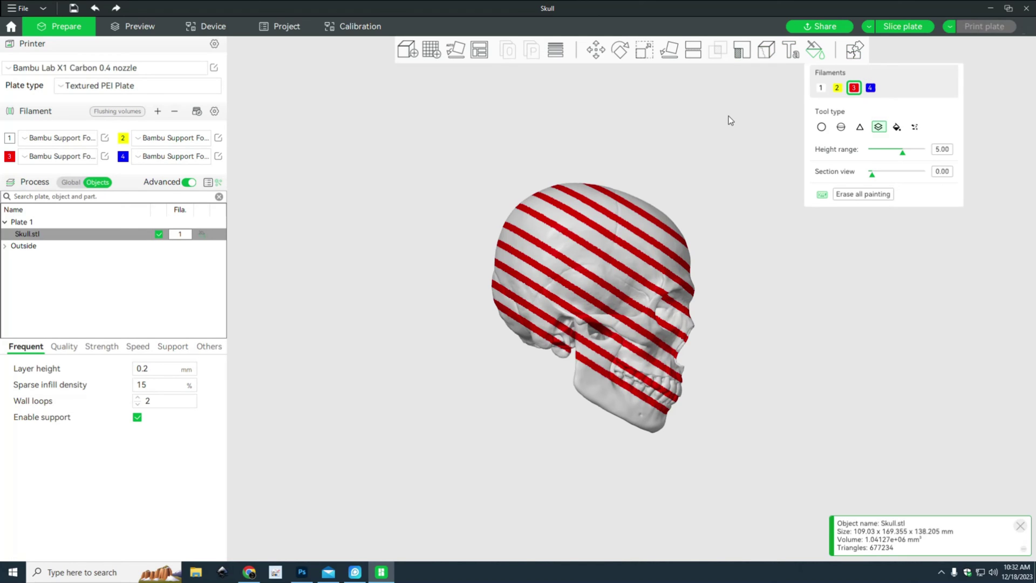
left_click(744, 54)
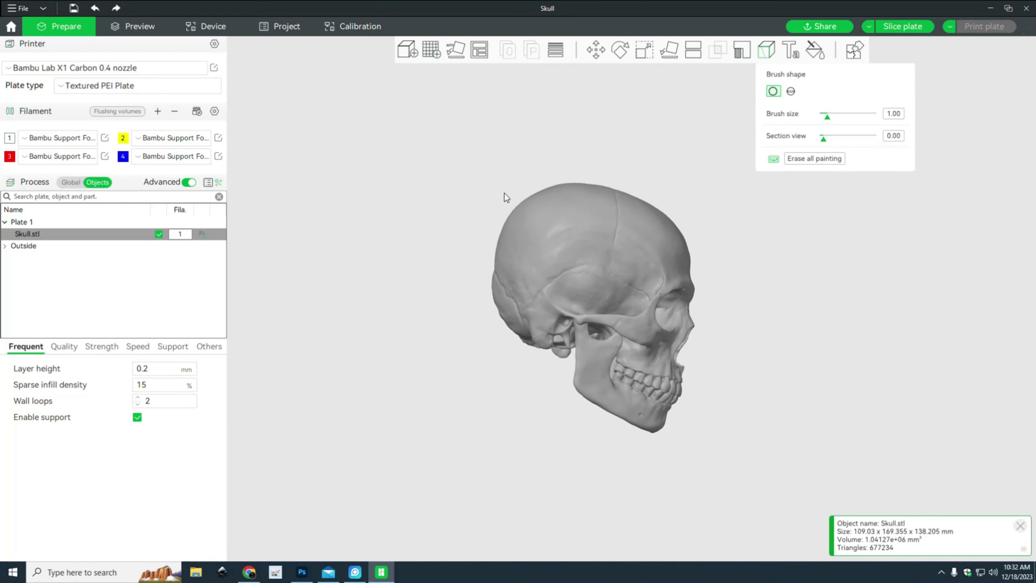
key("3")
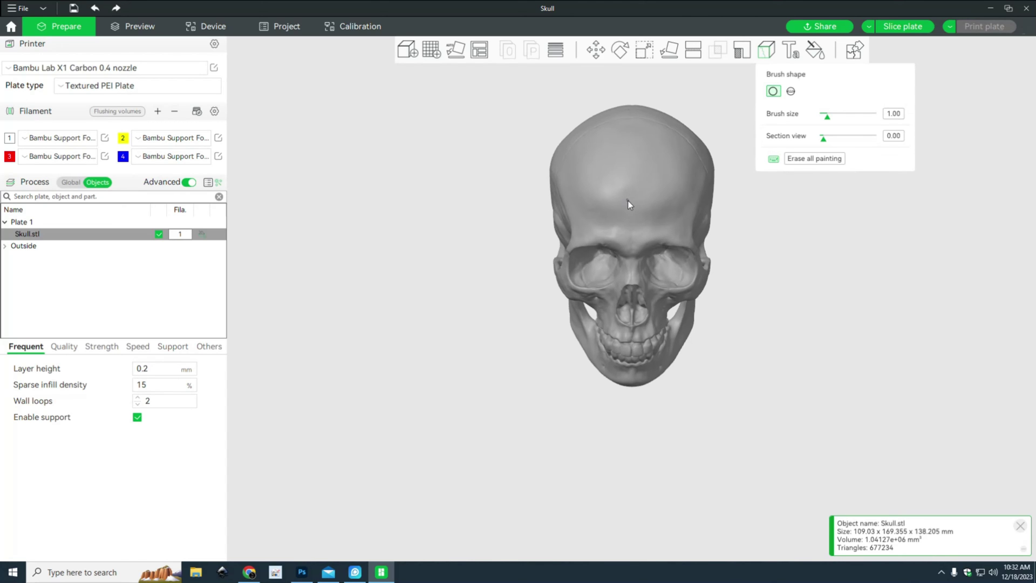
left_click(602, 54)
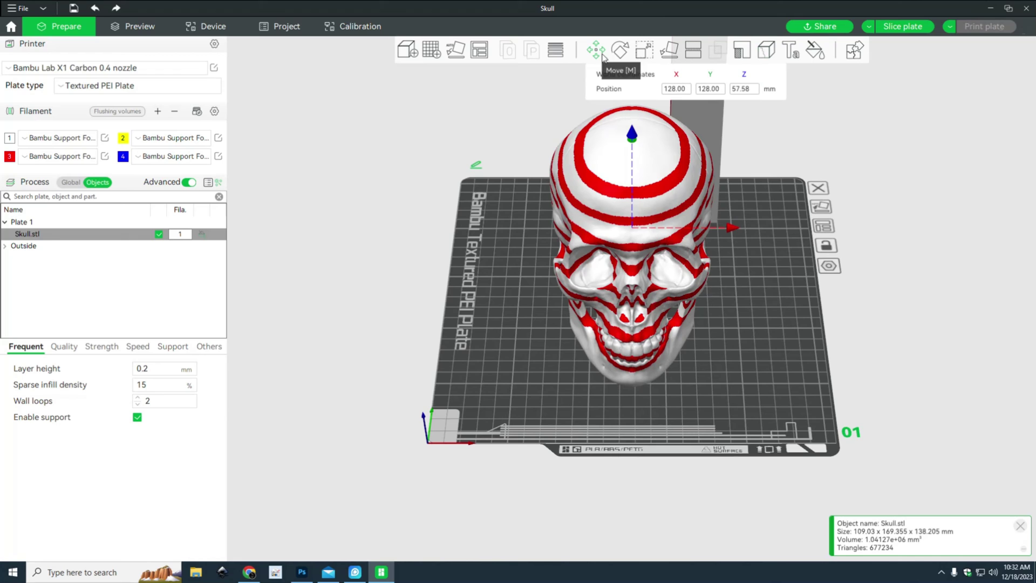
left_click(619, 50)
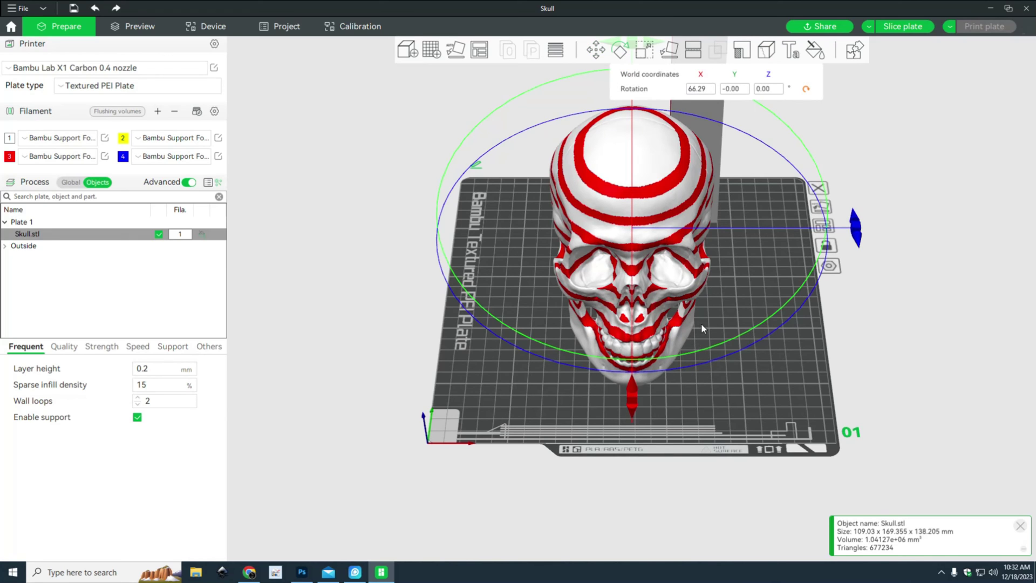
Step: Add a cube primitive to the build plate beside the striped skull
right_click(748, 287)
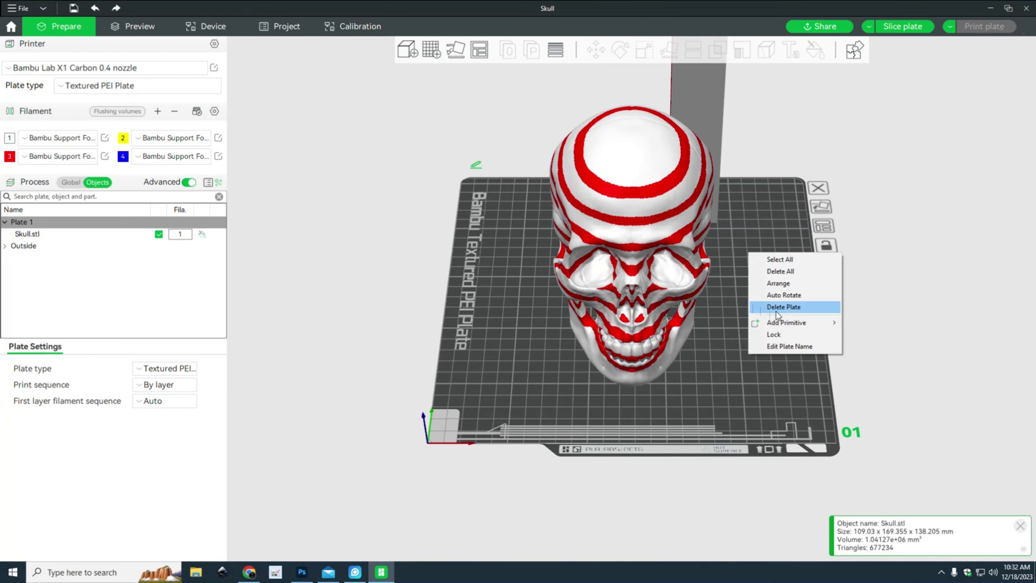
mouse_move(804, 324)
left_click(879, 322)
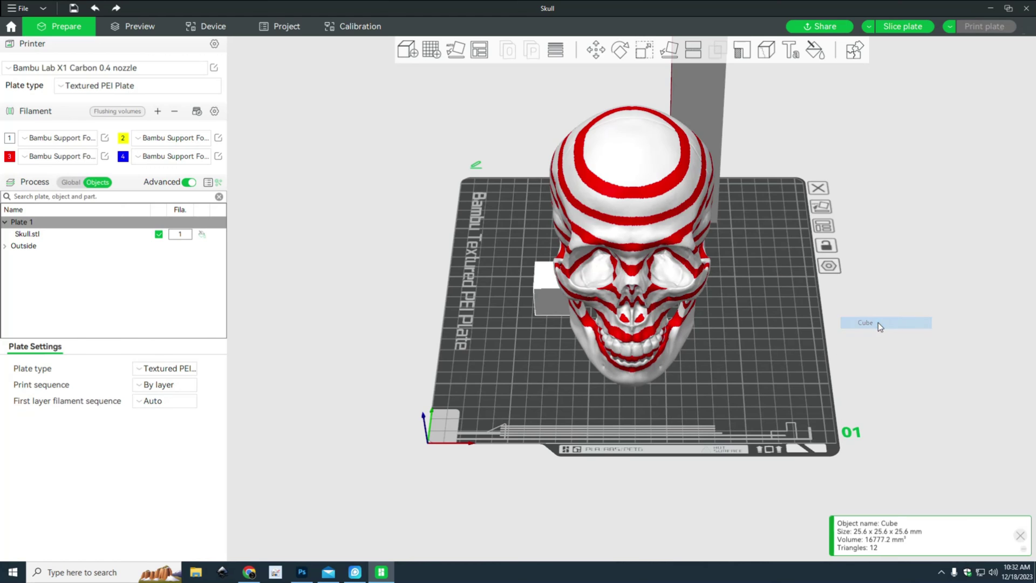
Step: Add a second cube primitive to the plate on the other side of the skull
right_click(520, 346)
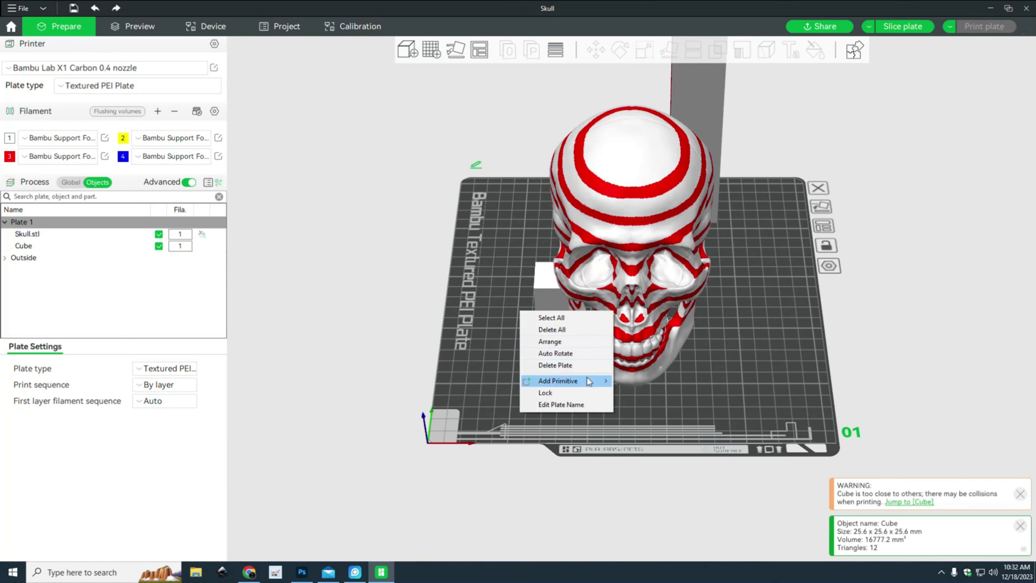
mouse_move(588, 381)
left_click(645, 377)
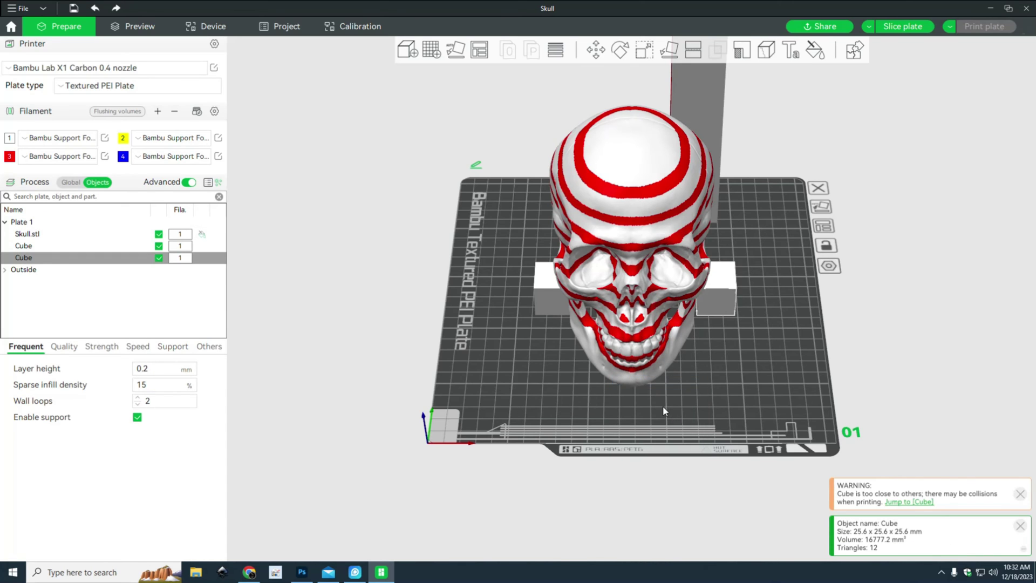
Step: Move both cubes onto the open plate area to the same side of the skull, clear of the model
scroll(665, 411, "up", 2)
middle_click_drag(681, 404, 514, 426)
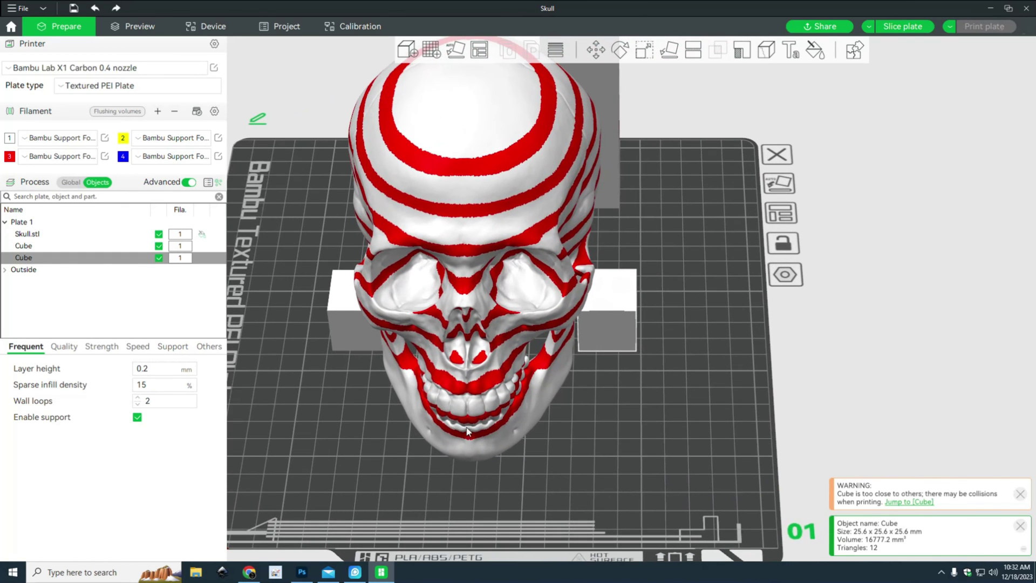
left_click_drag(634, 338, 702, 346)
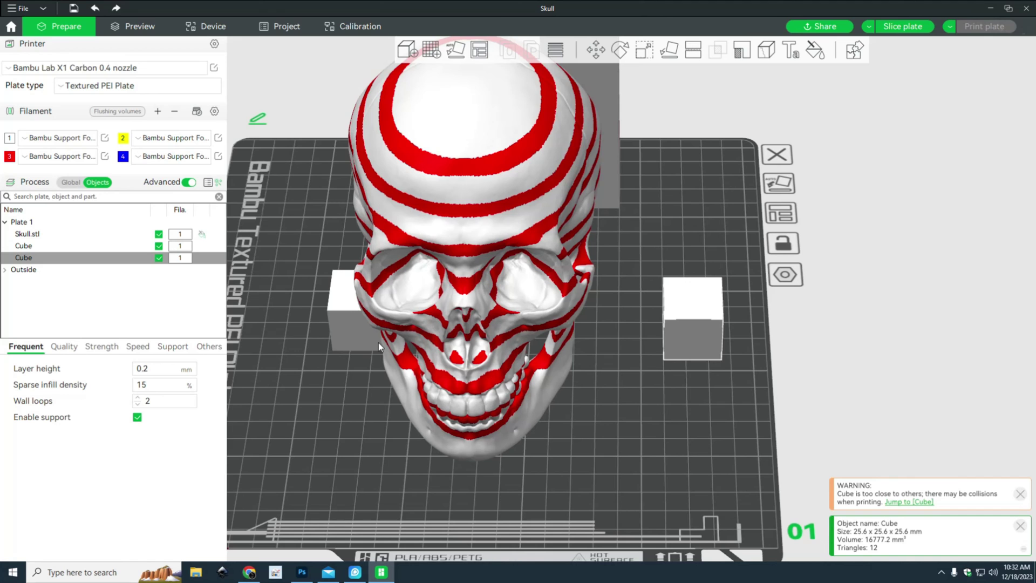
left_click_drag(358, 339, 711, 353)
key("3")
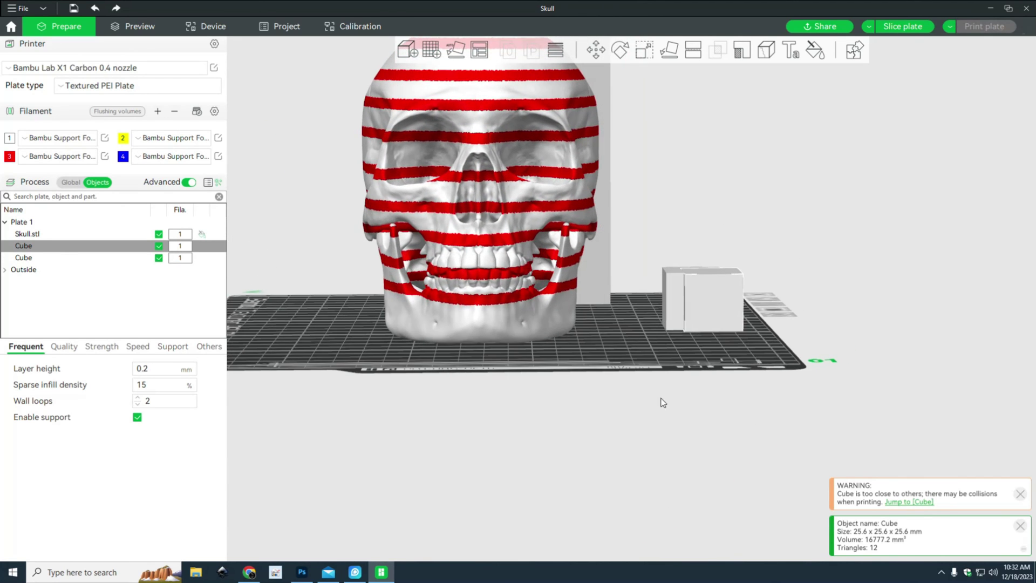
Step: Scale one cube uniformly to about 52.96 mm and move it away from the smaller cube
right_click_drag(627, 372, 581, 438)
left_click(606, 394)
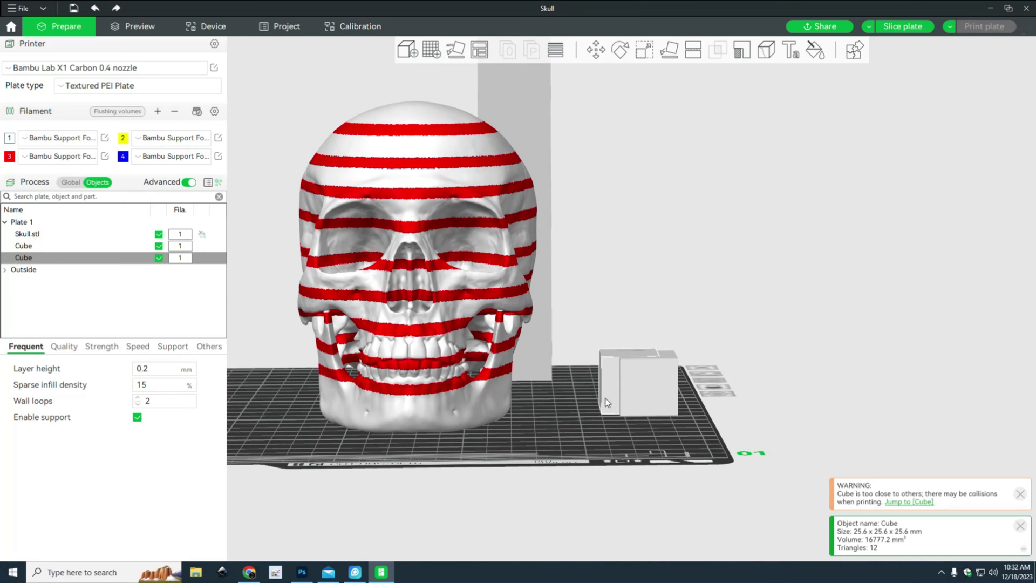
left_click(624, 54)
left_click(644, 50)
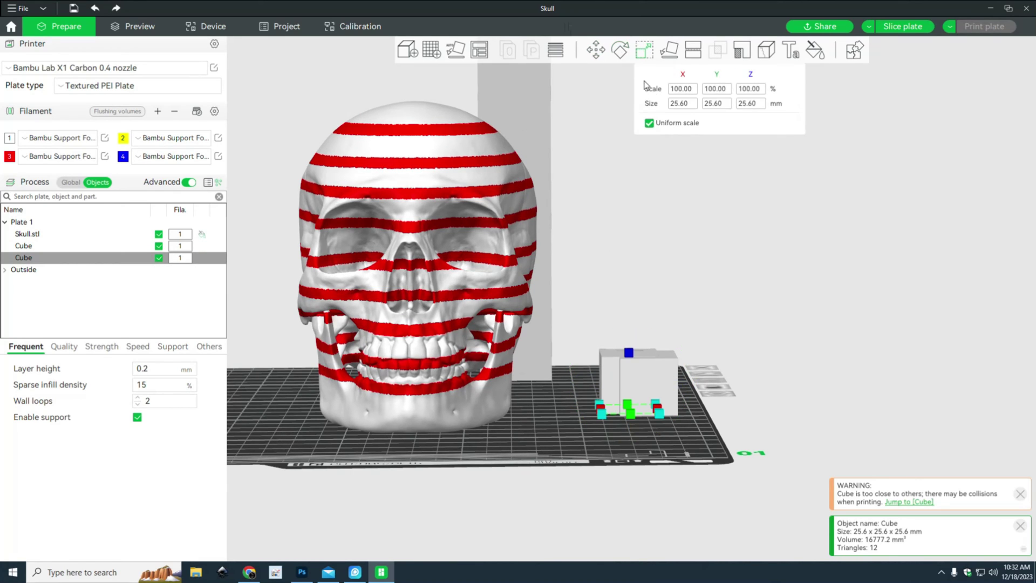
left_click_drag(600, 411, 615, 451)
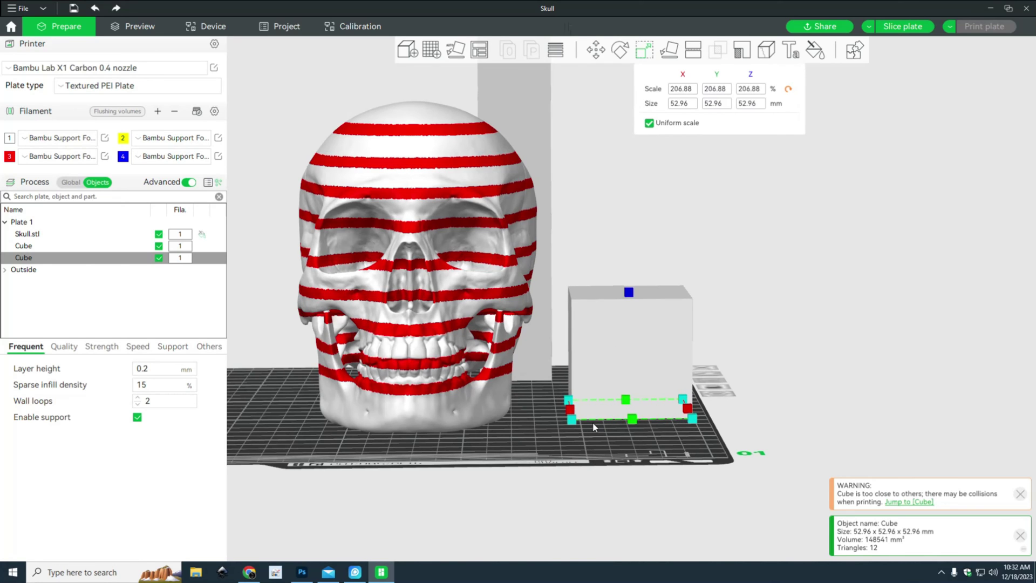
key("ctrl+z")
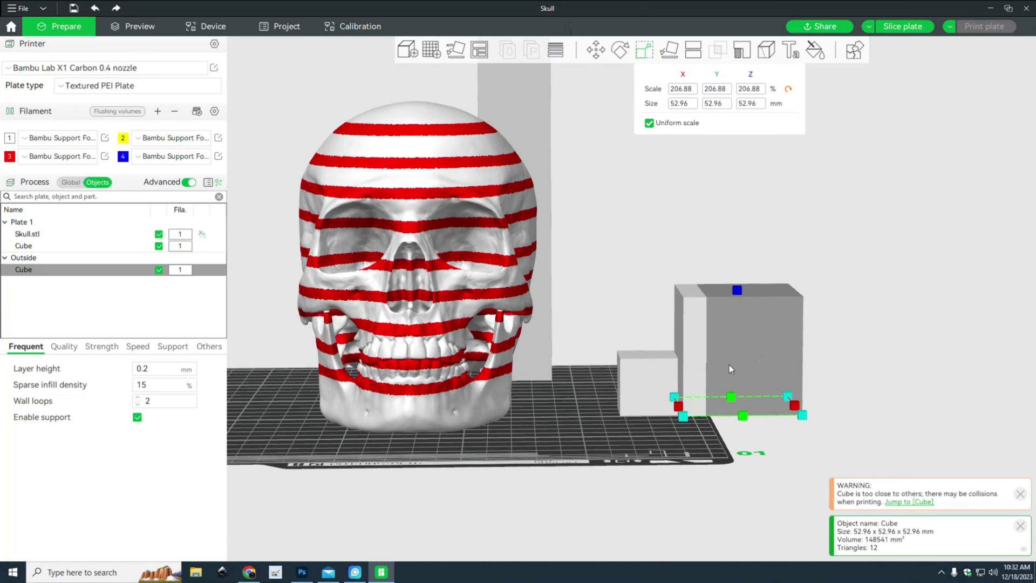
Step: Stretch the small cube to about 63.14 mm tall and move the large cube over it, leaving the small cube's top protruding
left_click_drag(647, 356, 659, 273)
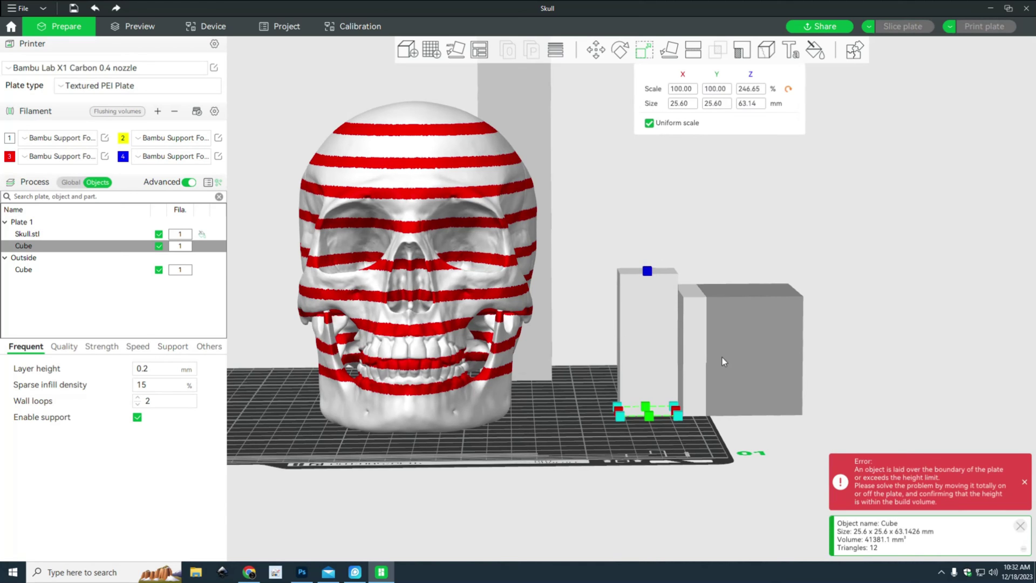
left_click(689, 366)
left_click_drag(689, 366, 656, 362)
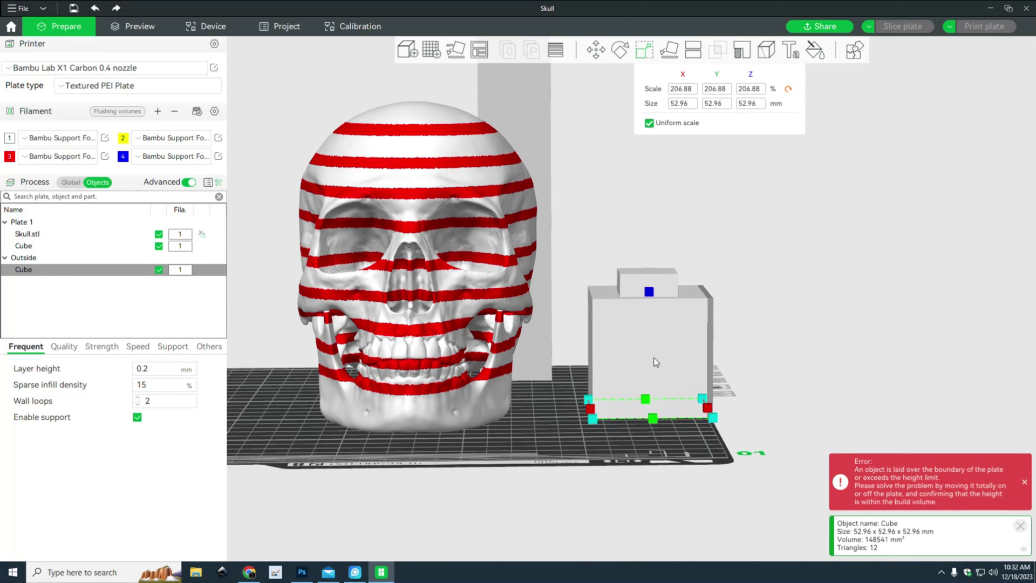
scroll(792, 355, "up", 2)
scroll(792, 355, "up", 1)
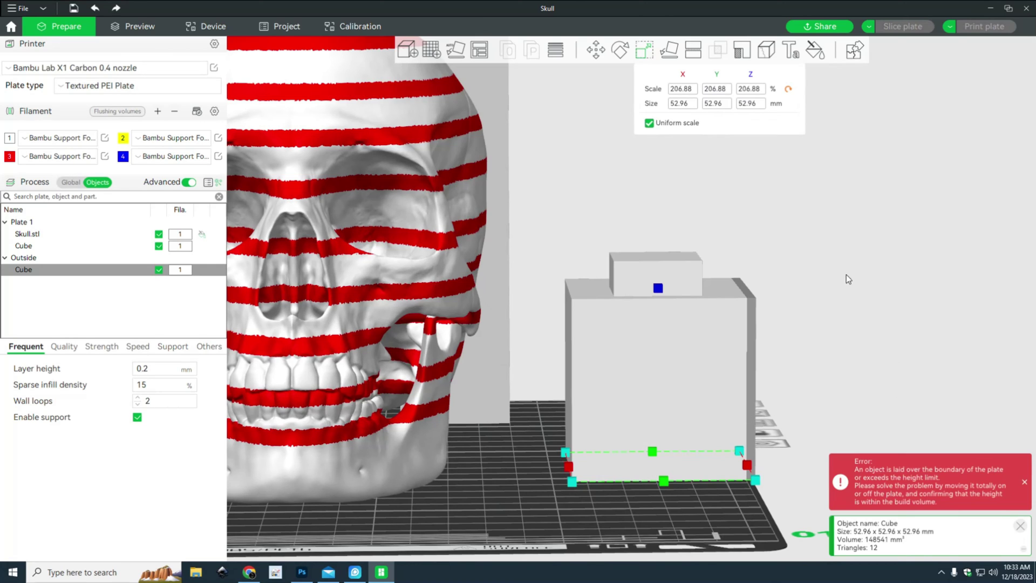
left_click(1025, 483)
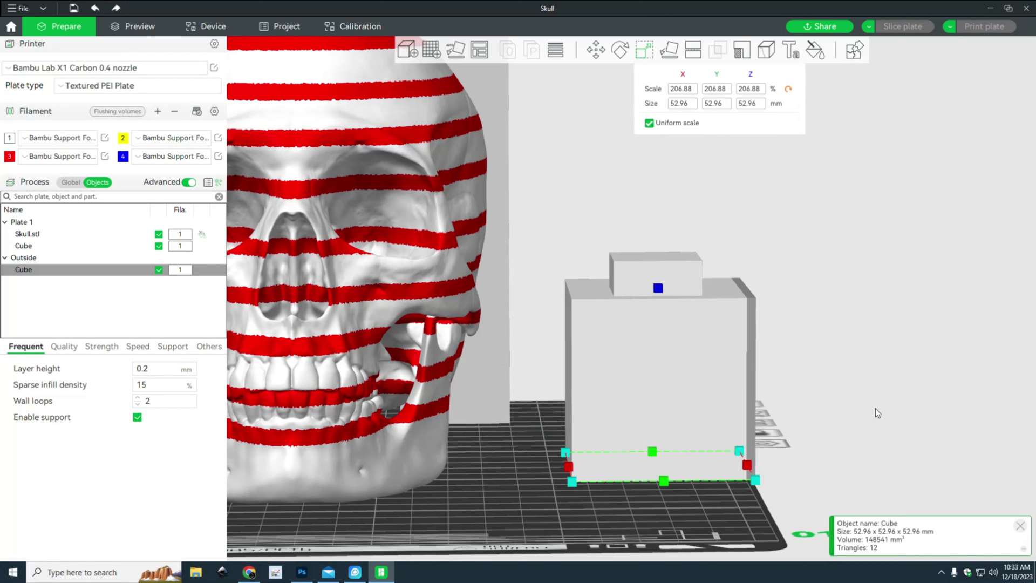
Step: Paint the protruding top of the tall narrow block red with the Height Range tool at 5.00, and return to the full plate
left_click(816, 51)
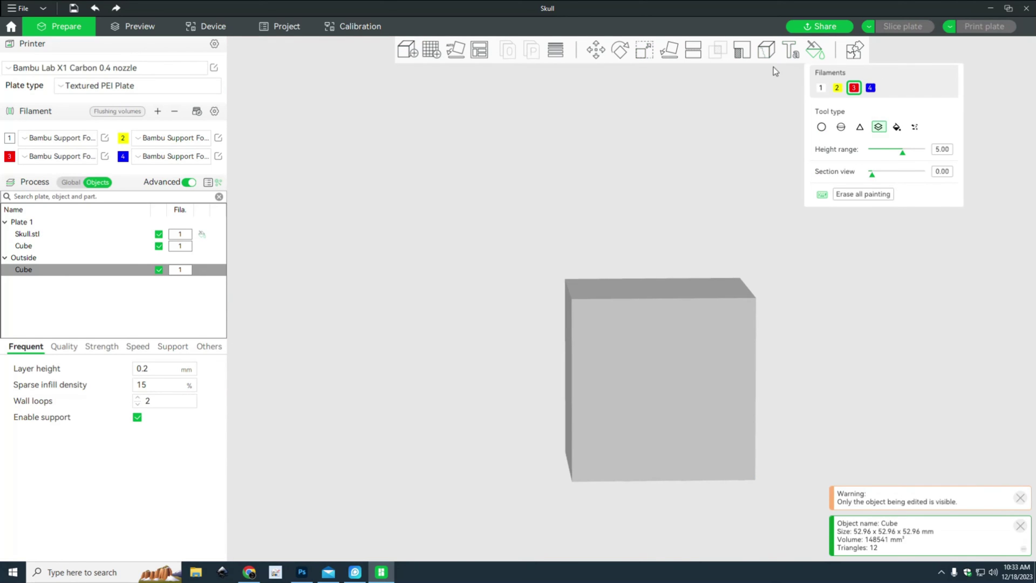
left_click(644, 52)
left_click(686, 268)
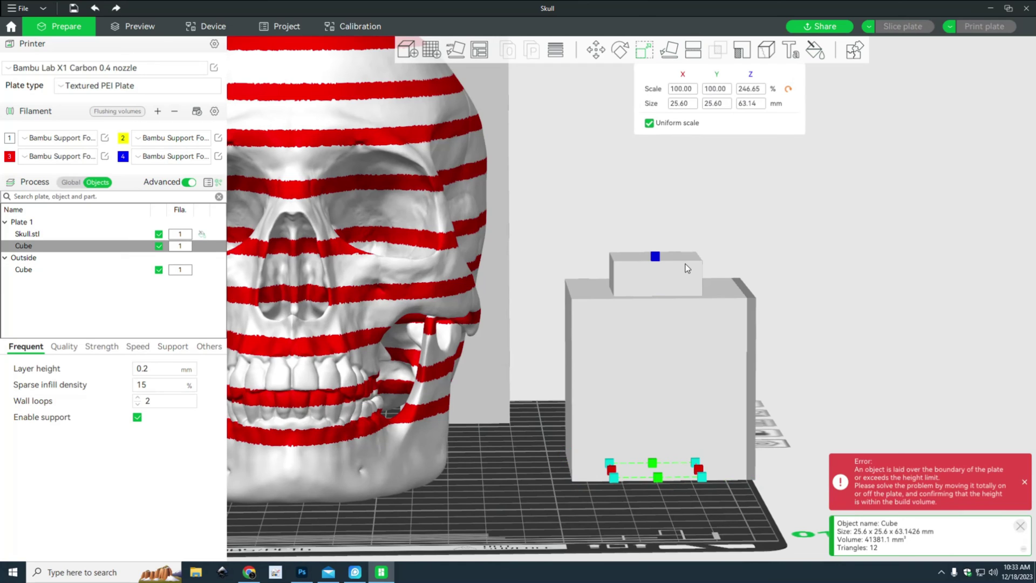
left_click(815, 50)
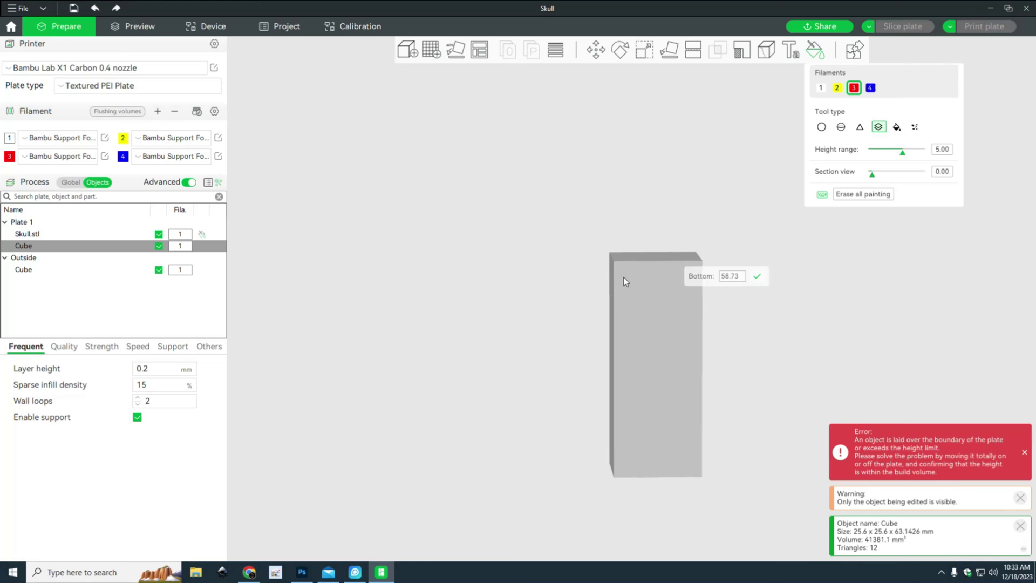
left_click_drag(631, 261, 640, 306)
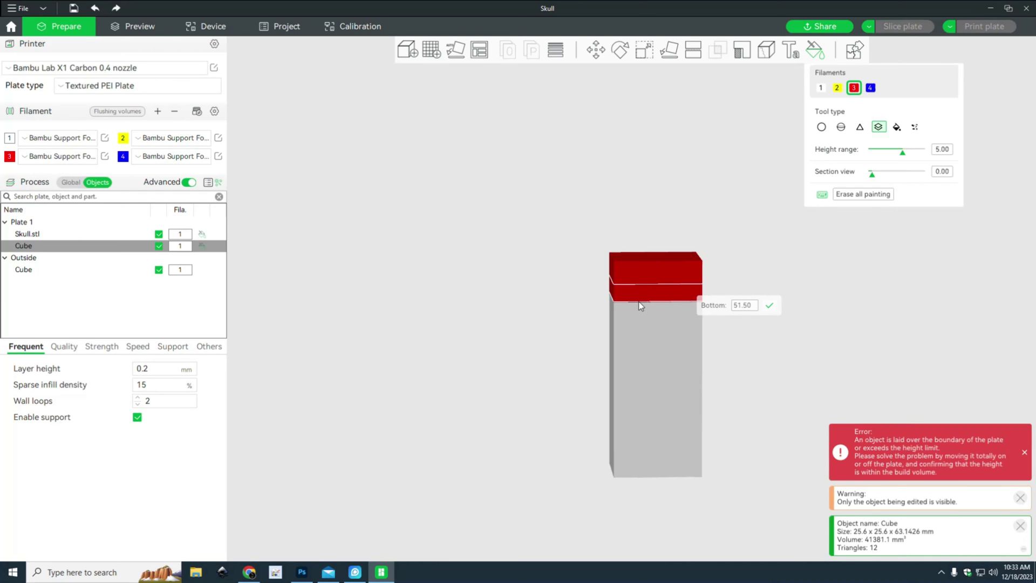
left_click(646, 52)
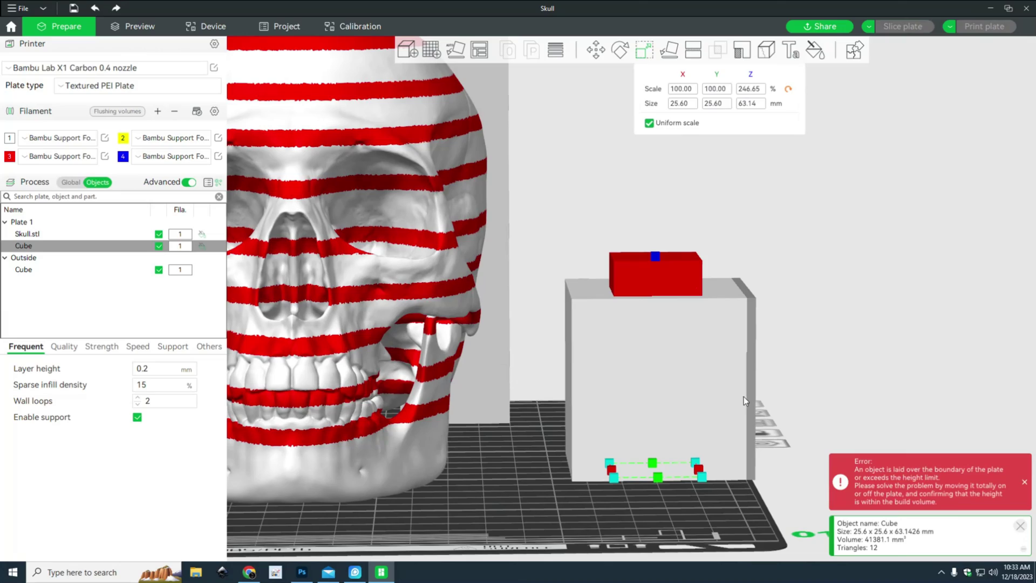
scroll(807, 312, "down", 3)
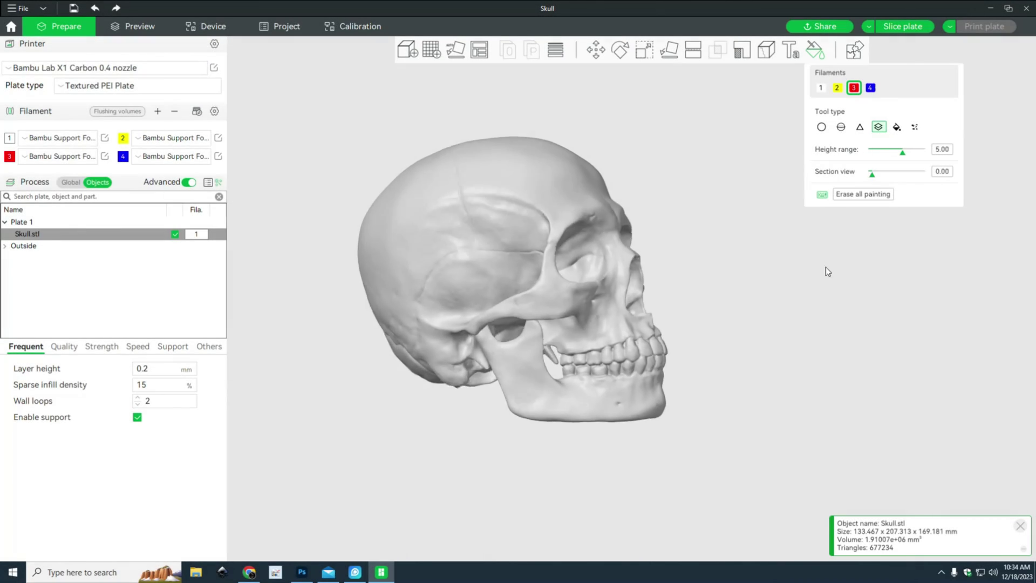
Step: Fill the unpainted skull red with the Fill tool, using edge detection and a smart fill angle of 30.00
left_click_drag(828, 271, 775, 300)
scroll(748, 258, "up", 2)
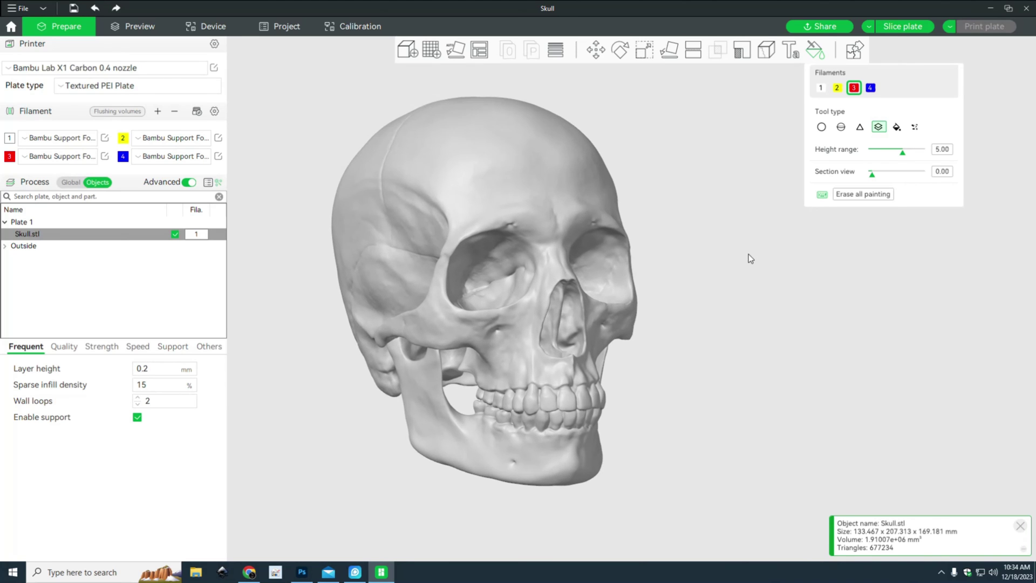
scroll(749, 258, "up", 3)
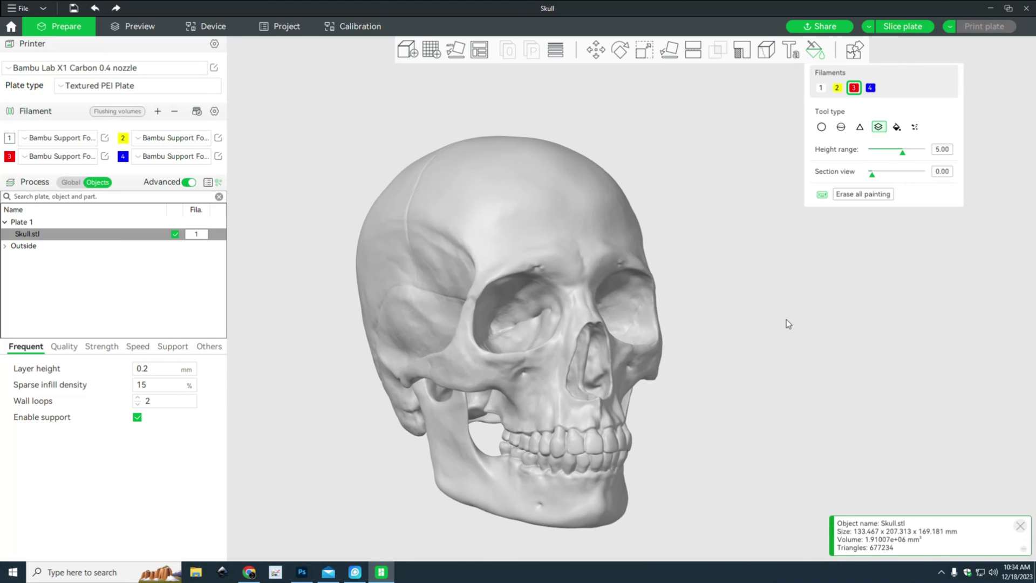
left_click(899, 129)
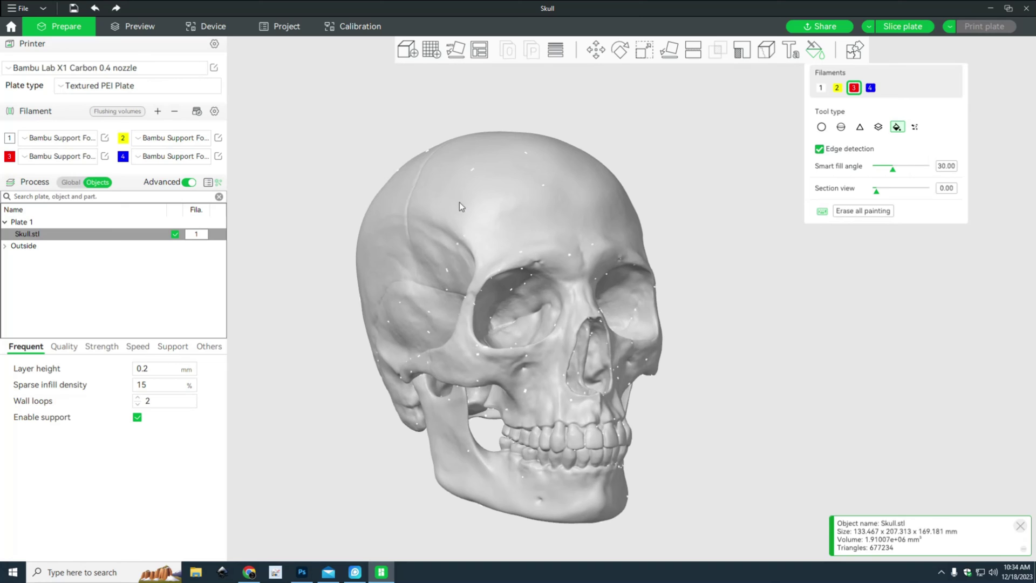
left_click(514, 209)
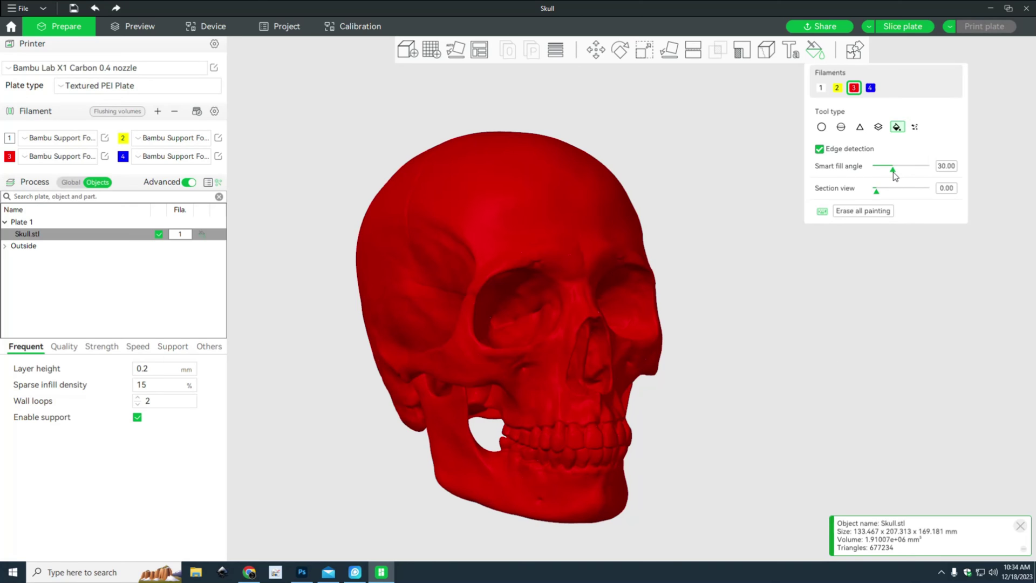
Step: Lower the smart fill angle to 14.00 and erase all painting from the skull
mouse_move(894, 174)
left_mouse_down()
mouse_move(878, 174)
mouse_move(930, 175)
mouse_move(885, 175)
left_mouse_up()
left_click(863, 211)
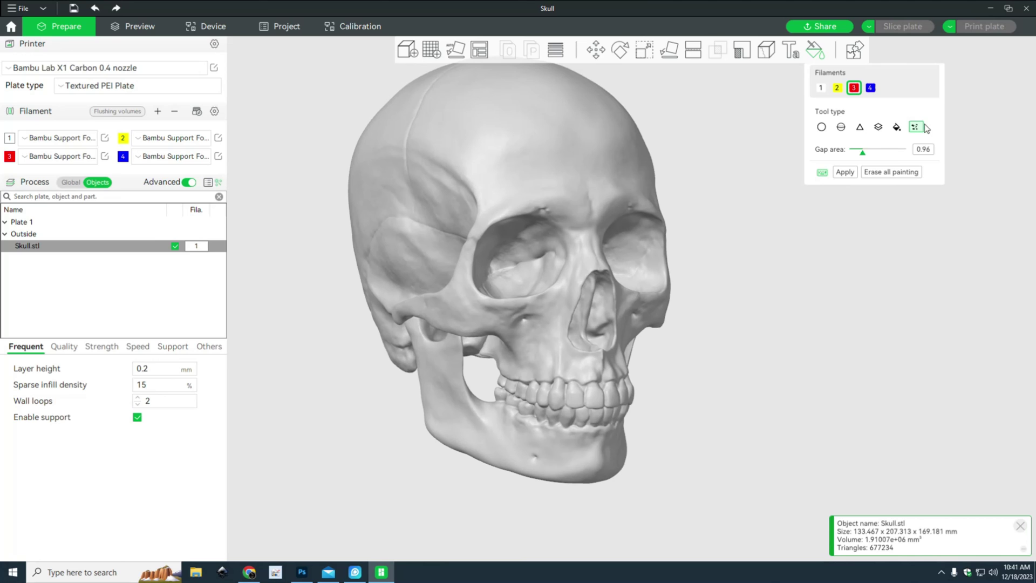
Step: Brush a red patch over the forehead and eye socket with the Circle tool at size 8.00, and Fill the skull red at 14.00
middle_click_drag(713, 250, 703, 354)
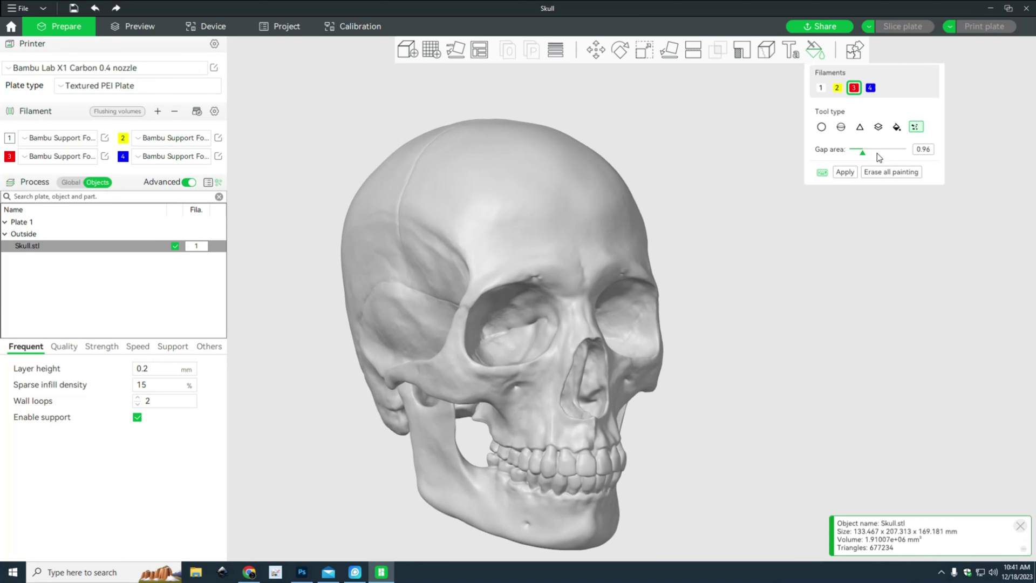
left_click(822, 128)
mouse_move(567, 209)
left_mouse_down()
mouse_move(588, 234)
mouse_move(478, 301)
mouse_move(487, 297)
mouse_move(440, 231)
mouse_move(471, 227)
mouse_move(450, 287)
mouse_move(560, 301)
mouse_move(532, 311)
mouse_move(590, 349)
mouse_move(470, 360)
mouse_move(486, 386)
left_mouse_up()
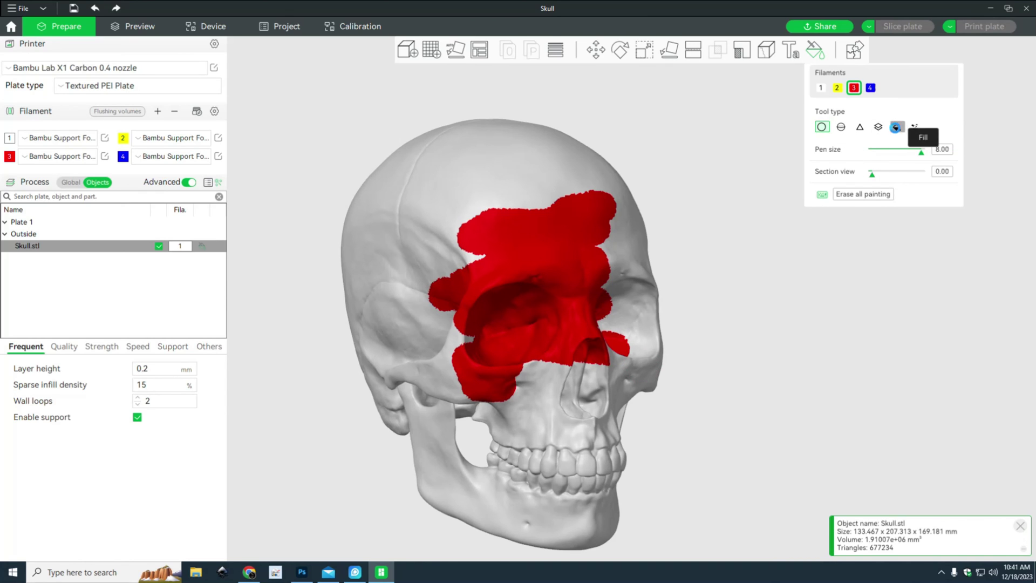
left_click(897, 127)
left_click(545, 240)
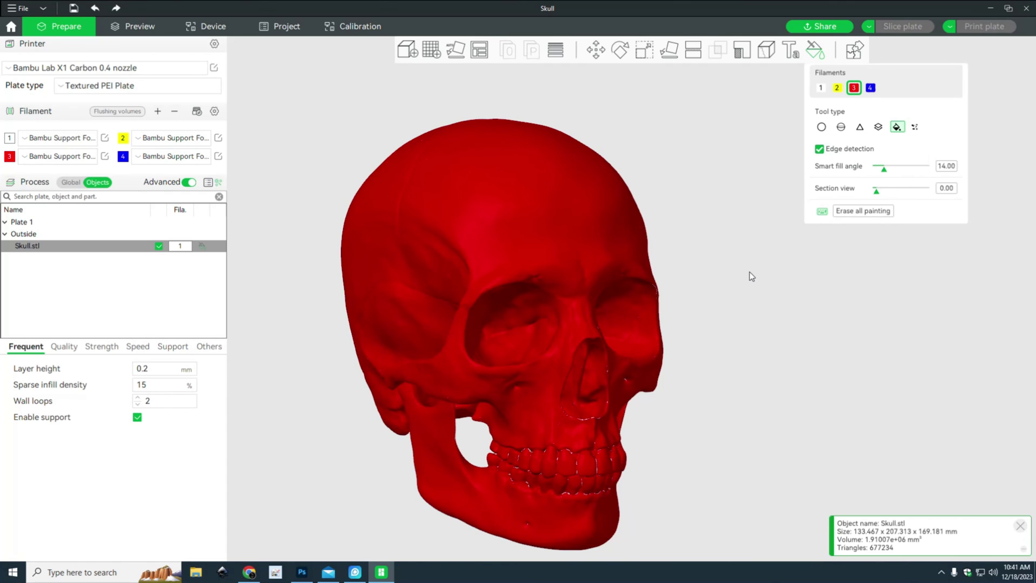
Step: Inspect the unpainted slivers around the nose opening and close them with the Gap Fill tool at a gap area of 0.96
scroll(749, 272, "up", 2)
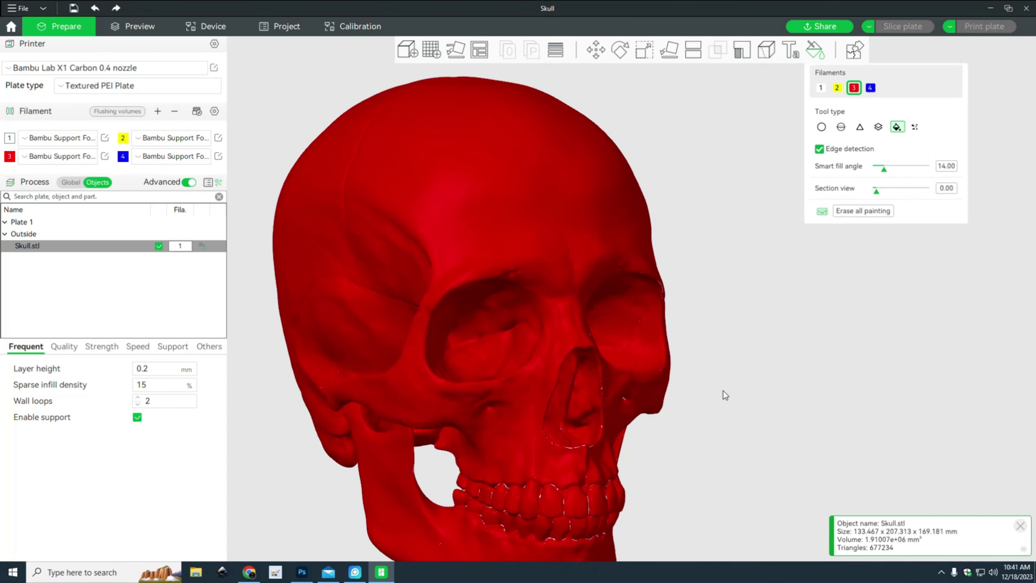
scroll(723, 391, "up", 4)
scroll(702, 347, "up", 4)
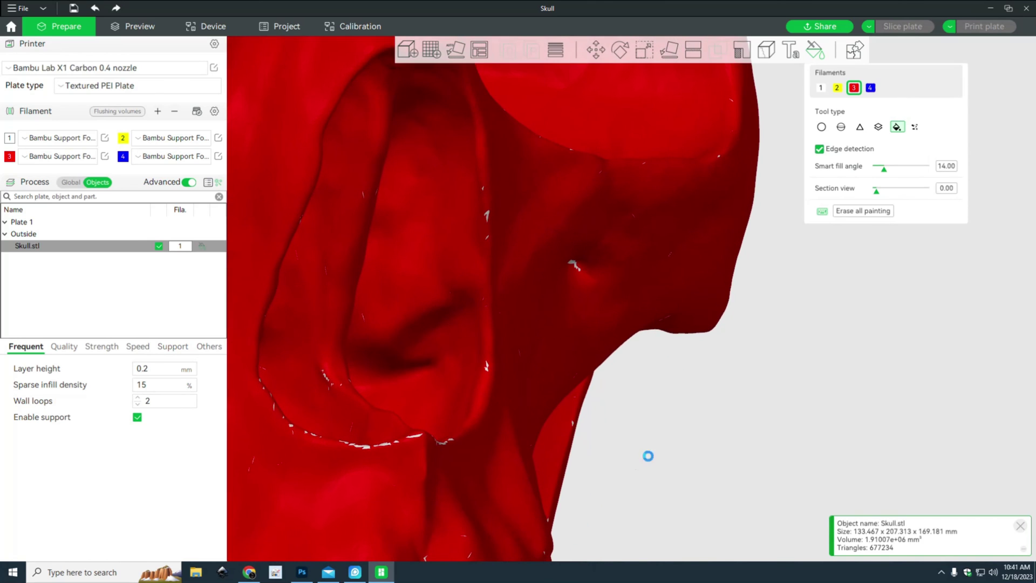
scroll(752, 324, "down", 3)
scroll(758, 323, "up", 4)
left_click_drag(756, 323, 758, 312)
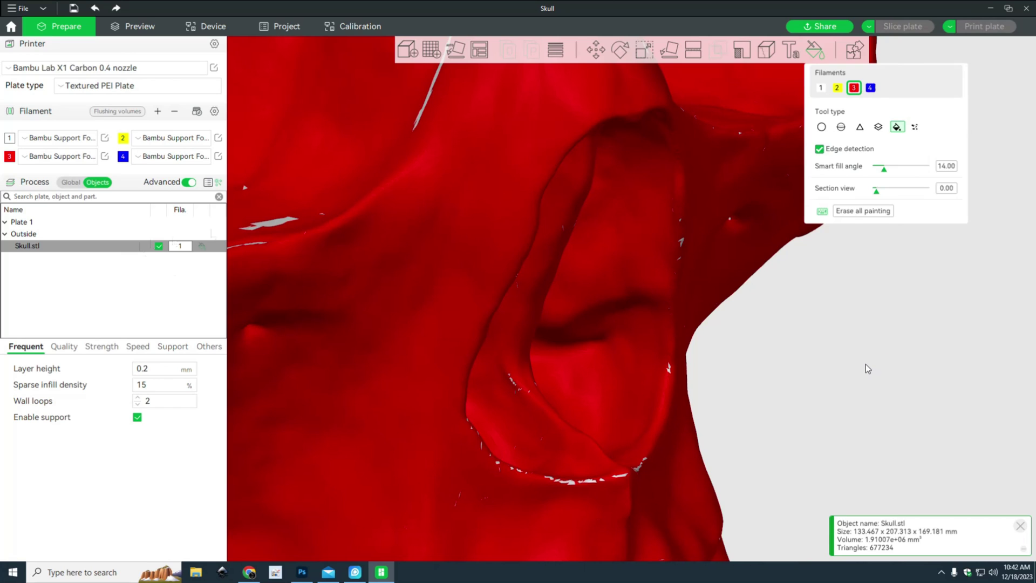
left_click(914, 128)
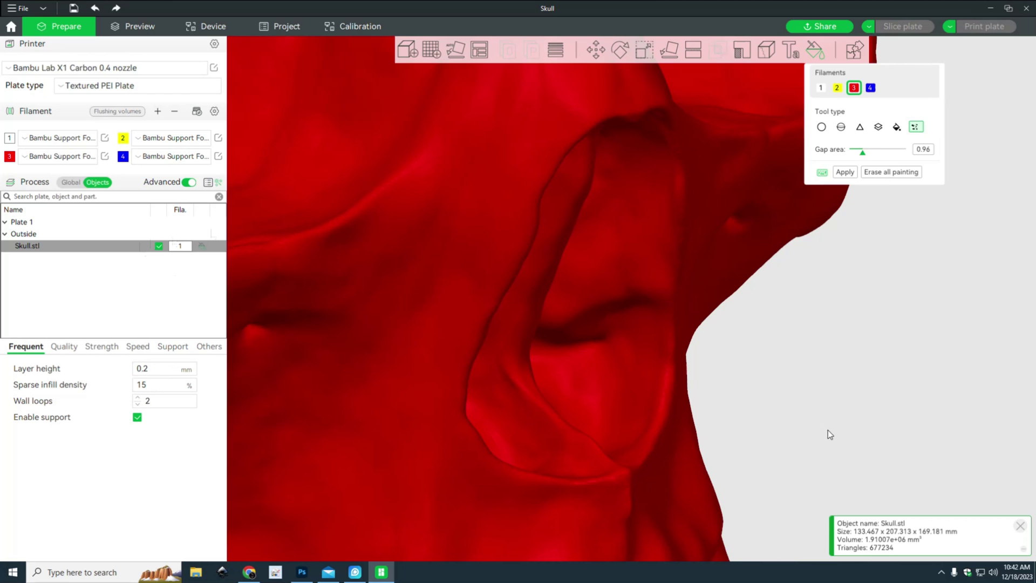
Step: Raise the gap area to 5.00 to cover the unpainted patch in the other eye socket, and inspect the skull
scroll(845, 404, "down", 10)
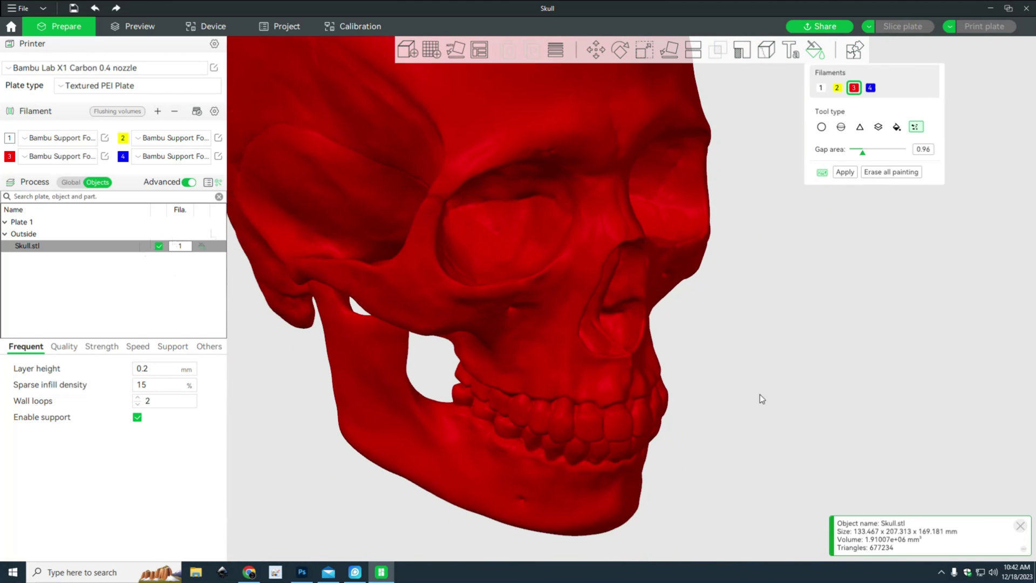
left_click_drag(747, 321, 805, 401)
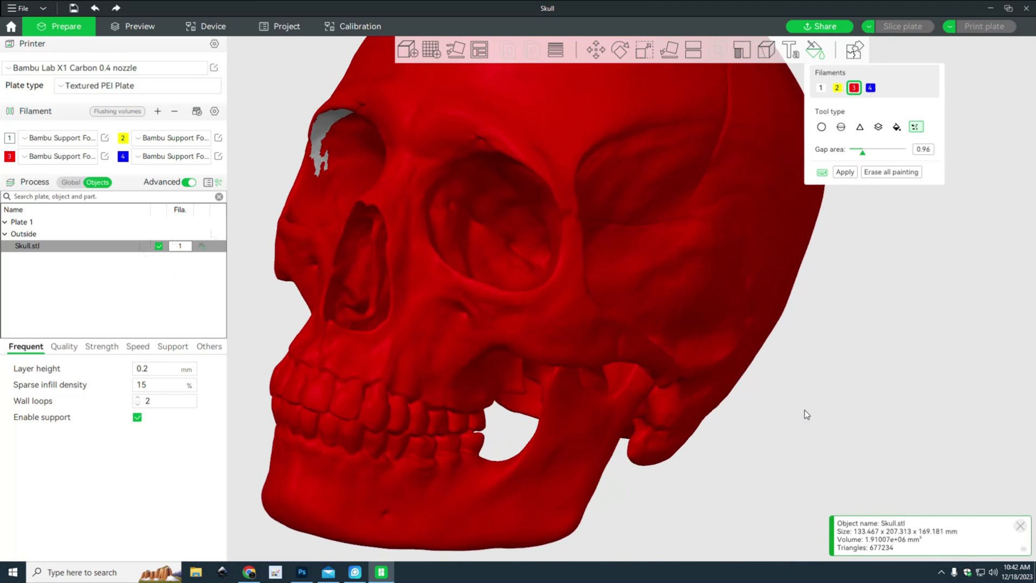
left_click_drag(807, 415, 807, 407)
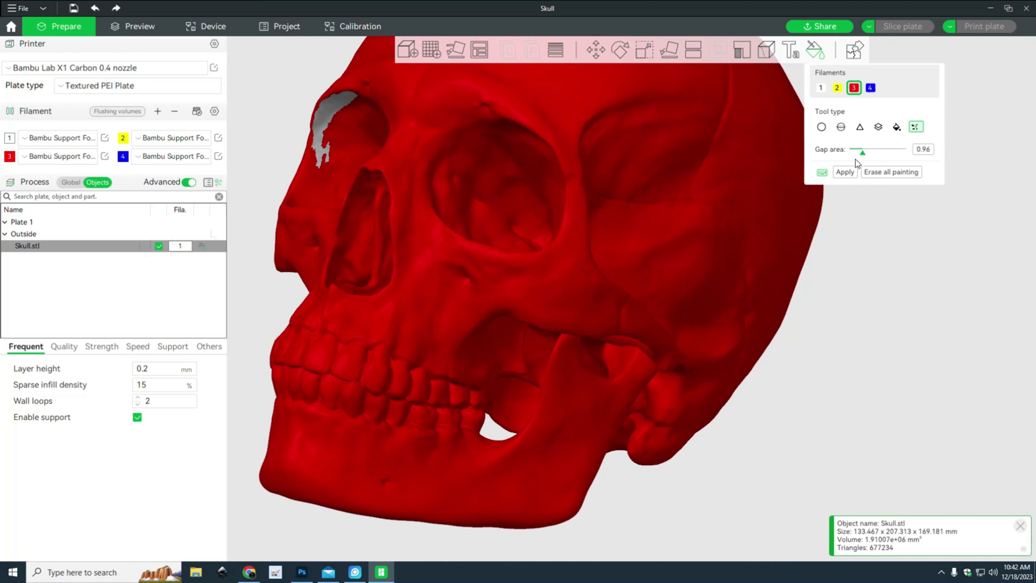
left_click_drag(865, 153, 941, 173)
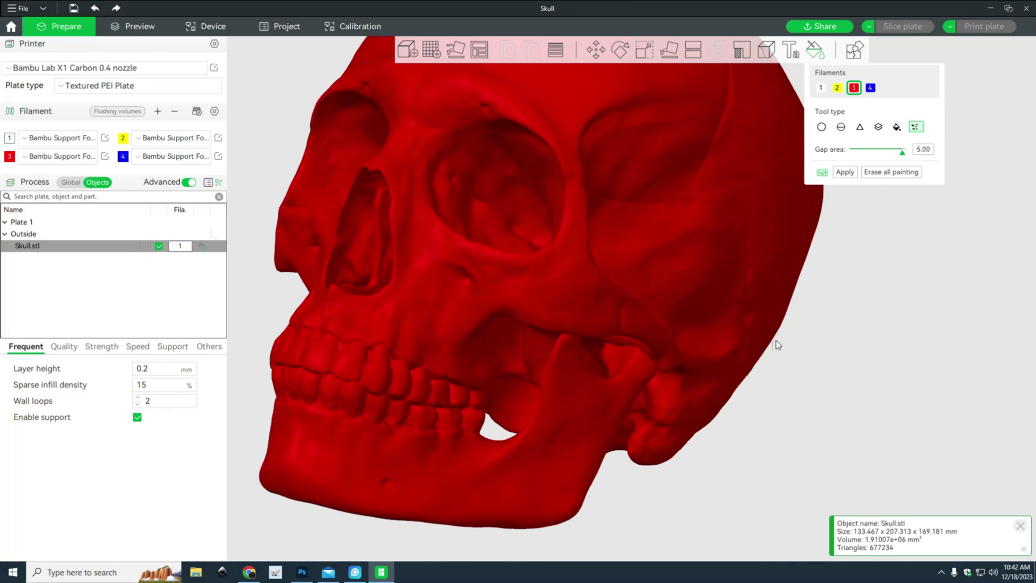
left_click_drag(866, 377, 993, 431)
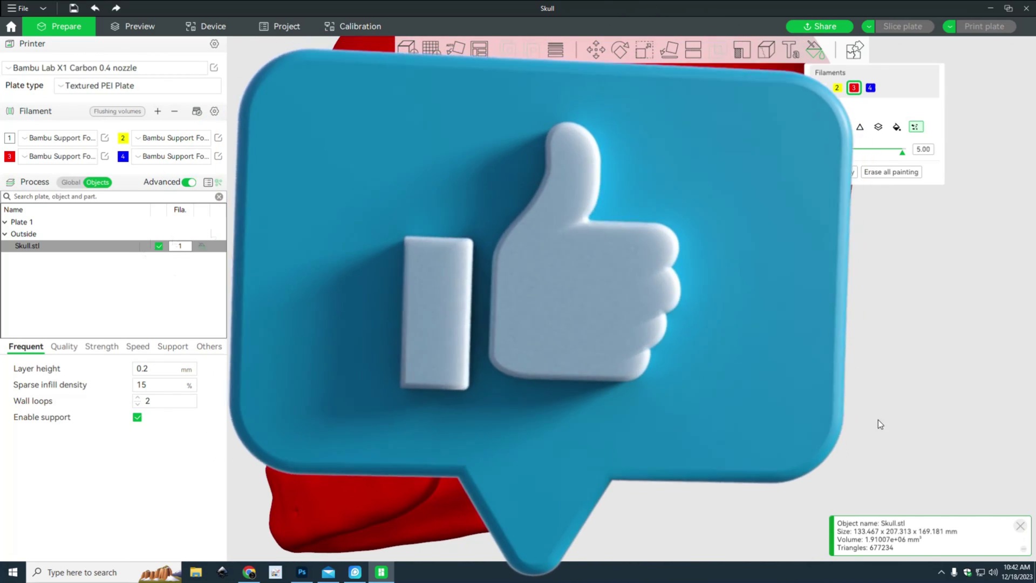
left_click_drag(876, 423, 866, 447)
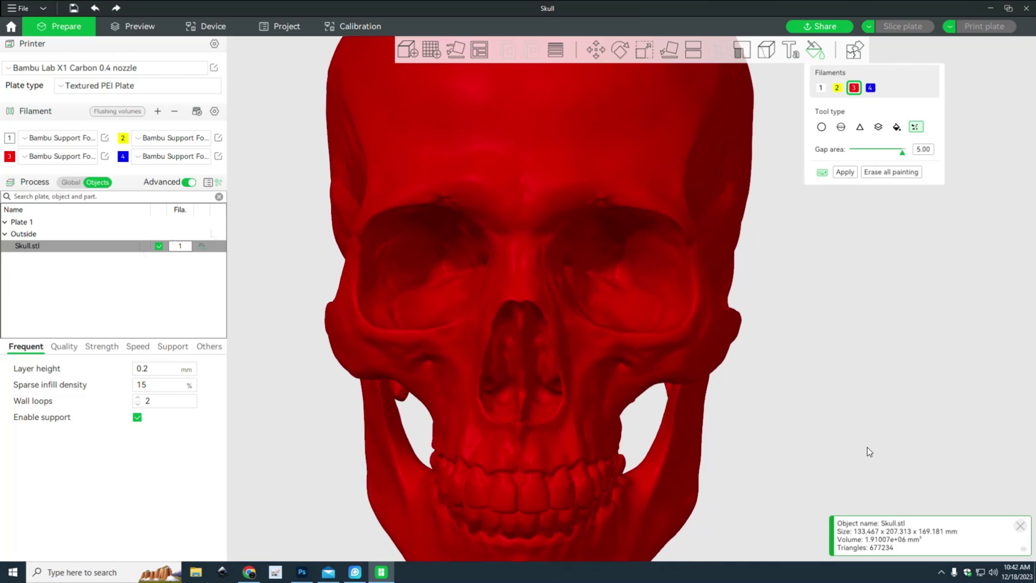